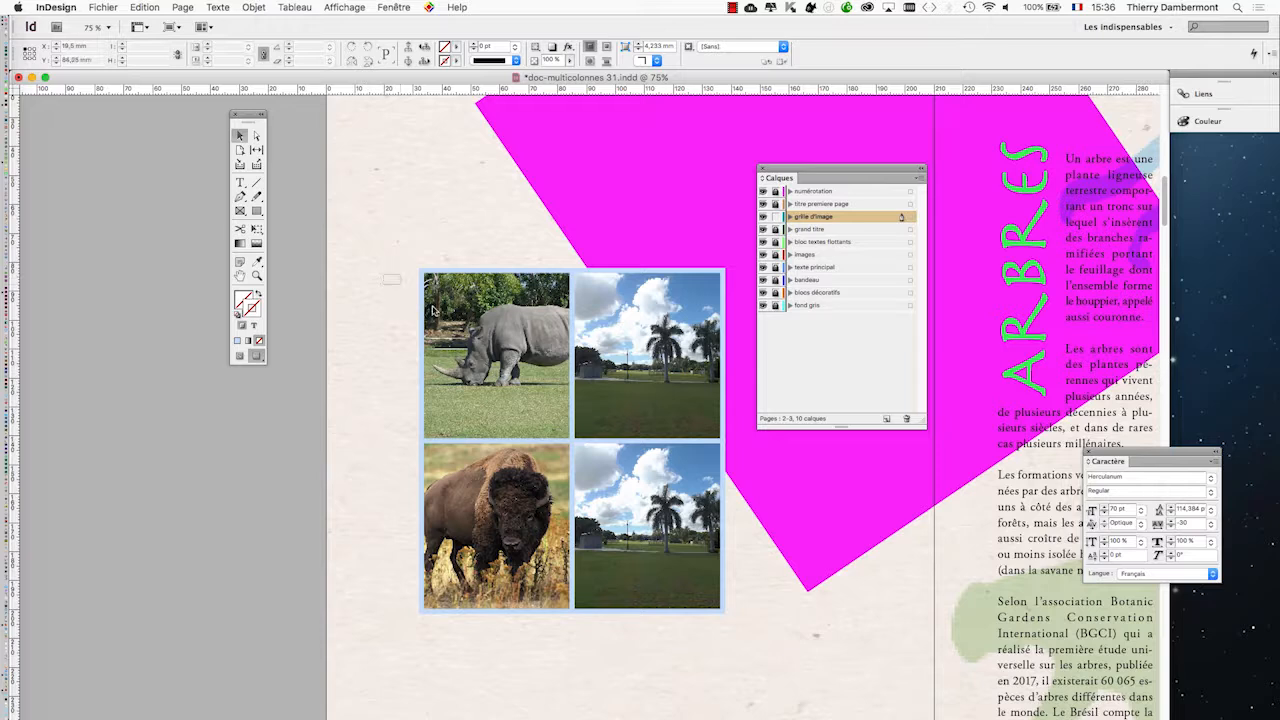
Select the four framed photos of the image grid together and group them
{"action": "left_click", "coordinate": [717, 598]}
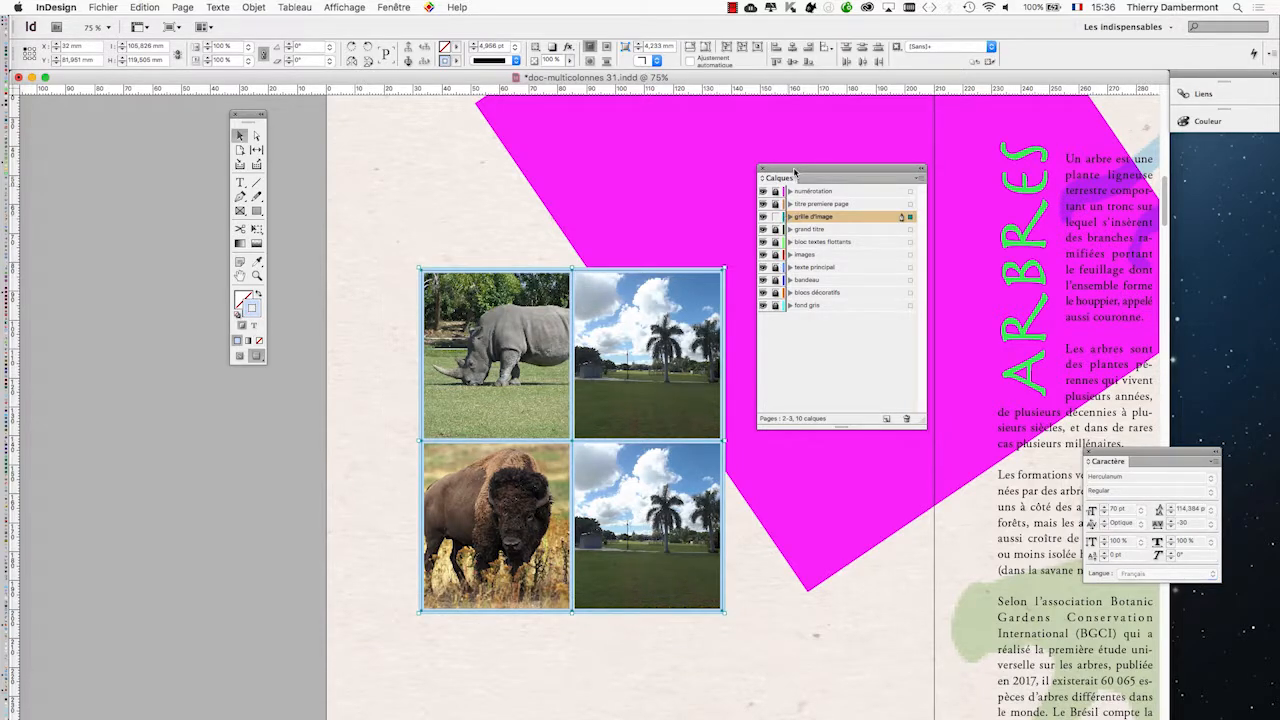
{"action": "left_click_drag", "start_coordinate": [794, 172], "coordinate": [898, 164]}
{"action": "left_click", "coordinate": [359, 303]}
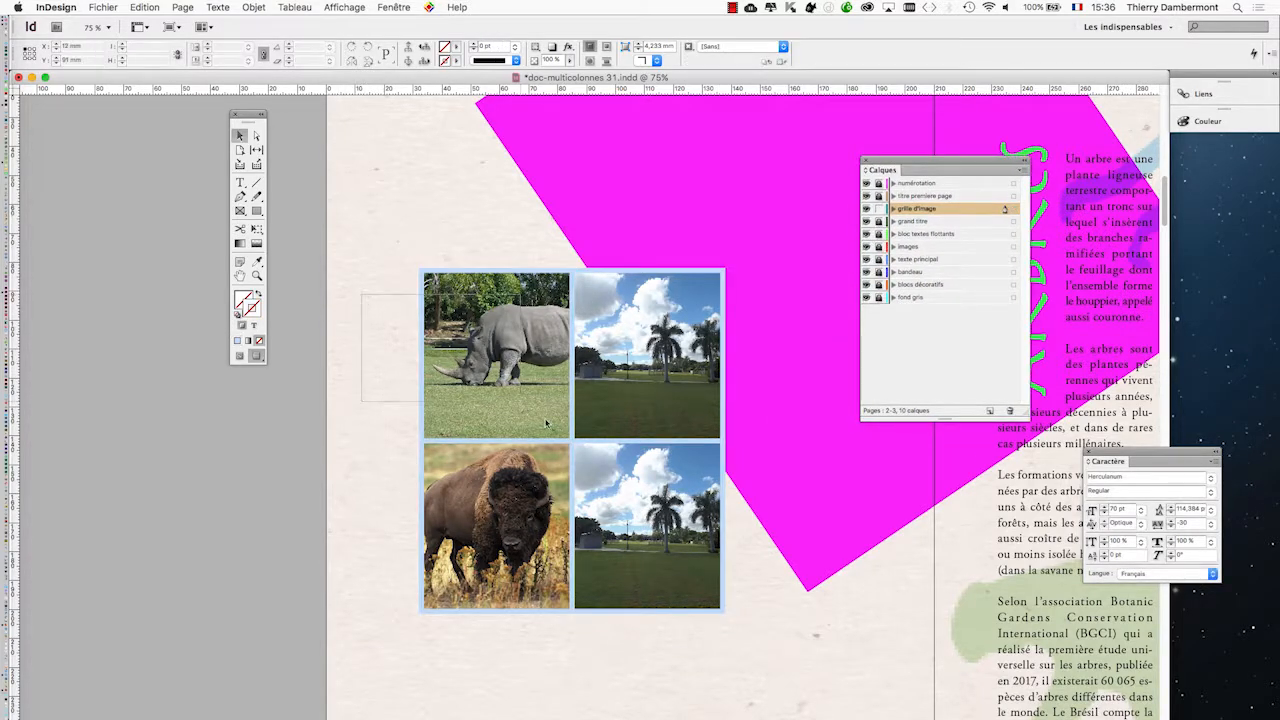
{"action": "left_click", "coordinate": [627, 479]}
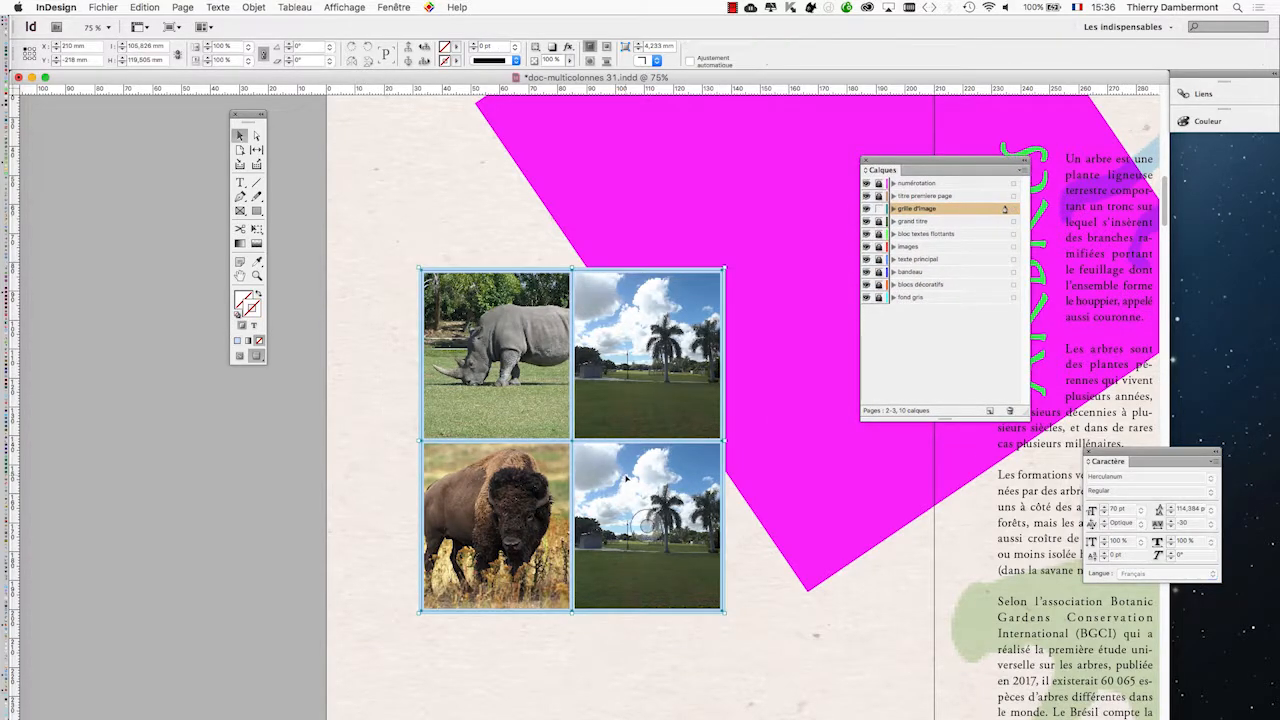
{"action": "left_click", "coordinate": [365, 312]}
{"action": "left_click_drag", "start_coordinate": [366, 311], "coordinate": [573, 459]}
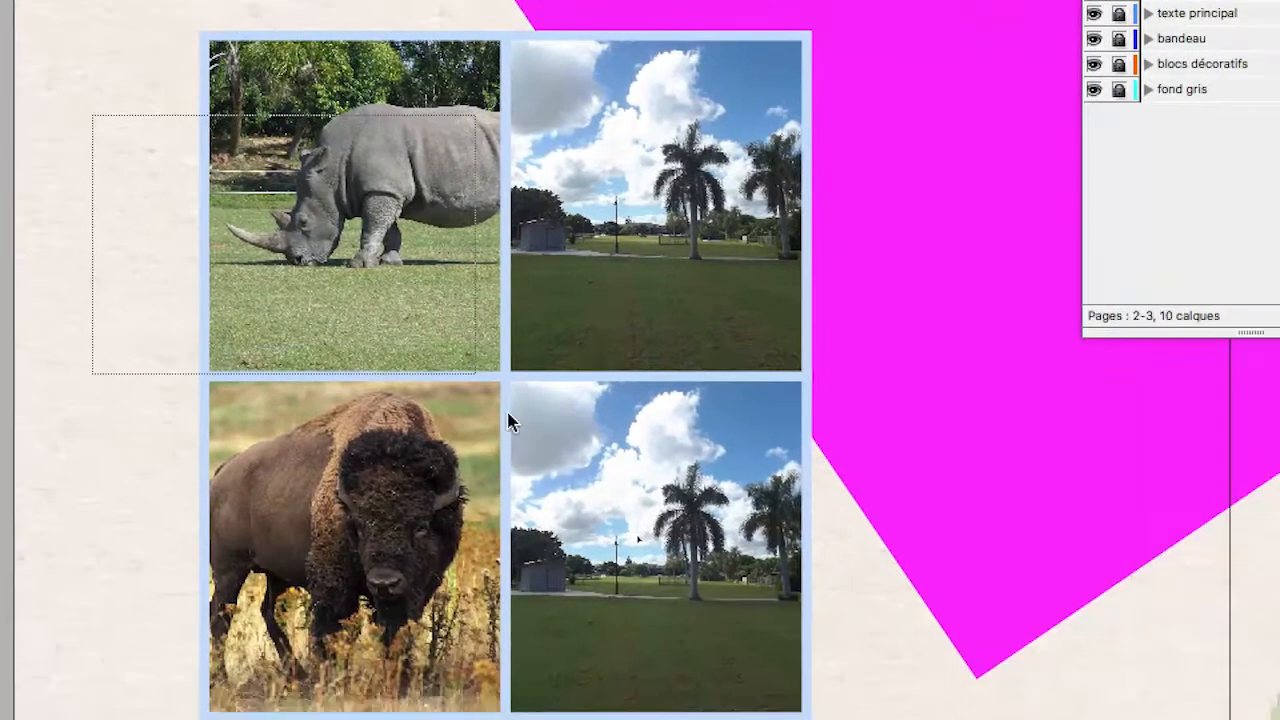
{"action": "left_click_drag", "start_coordinate": [508, 412], "coordinate": [648, 572]}
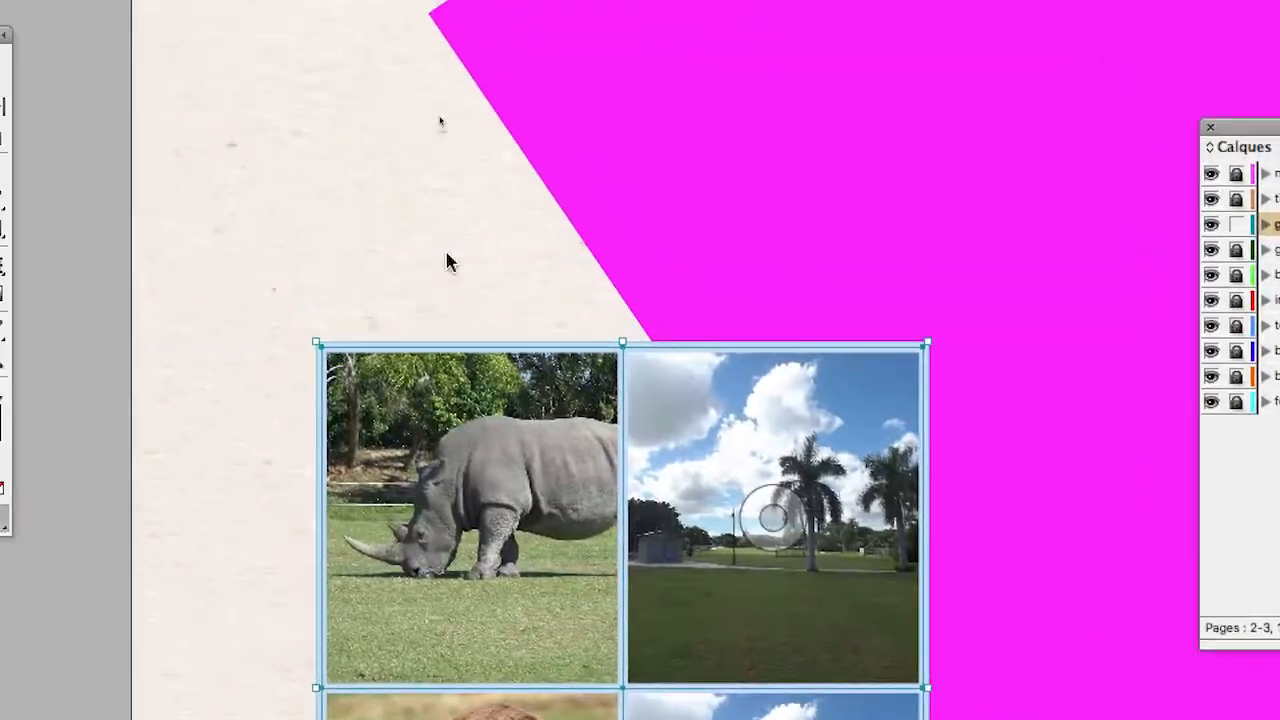
{"action": "left_click", "coordinate": [291, 14]}
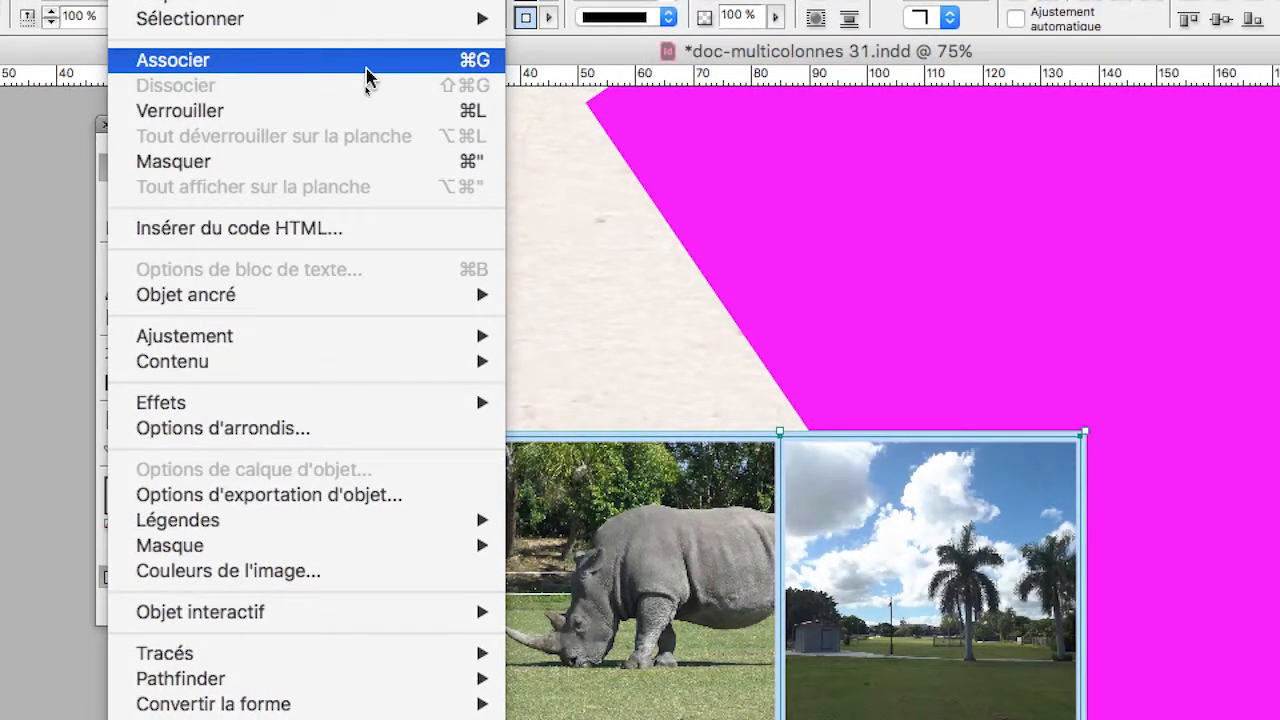
{"action": "left_click", "coordinate": [358, 75]}
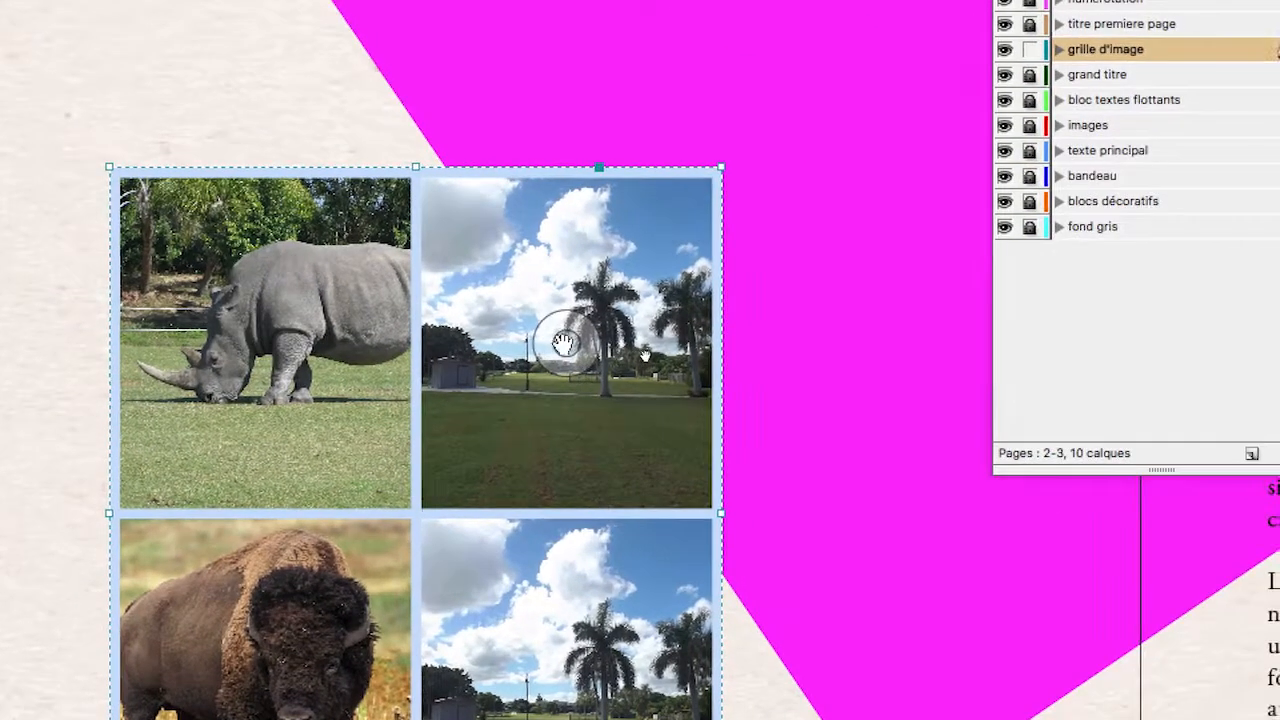
Delete the upper-right landscape photo and the bison photo from their frames inside the group
{"action": "left_click", "coordinate": [771, 328]}
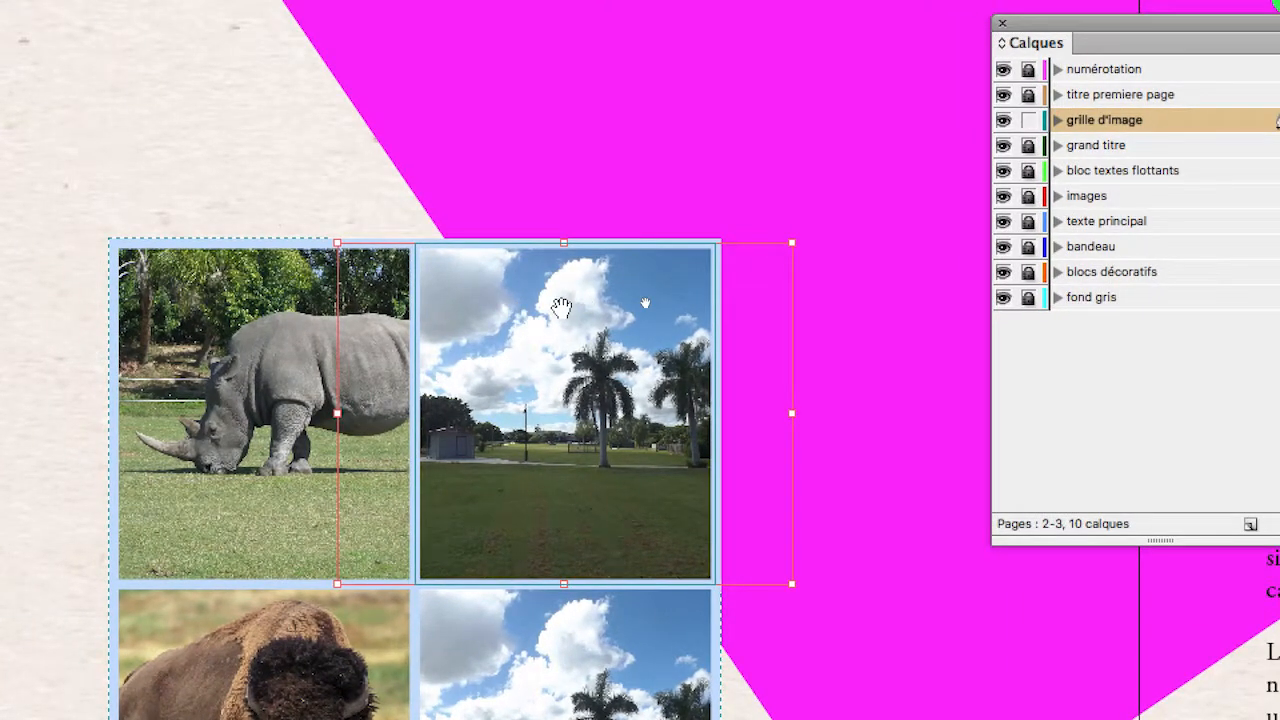
{"action": "key", "text": "Delete"}
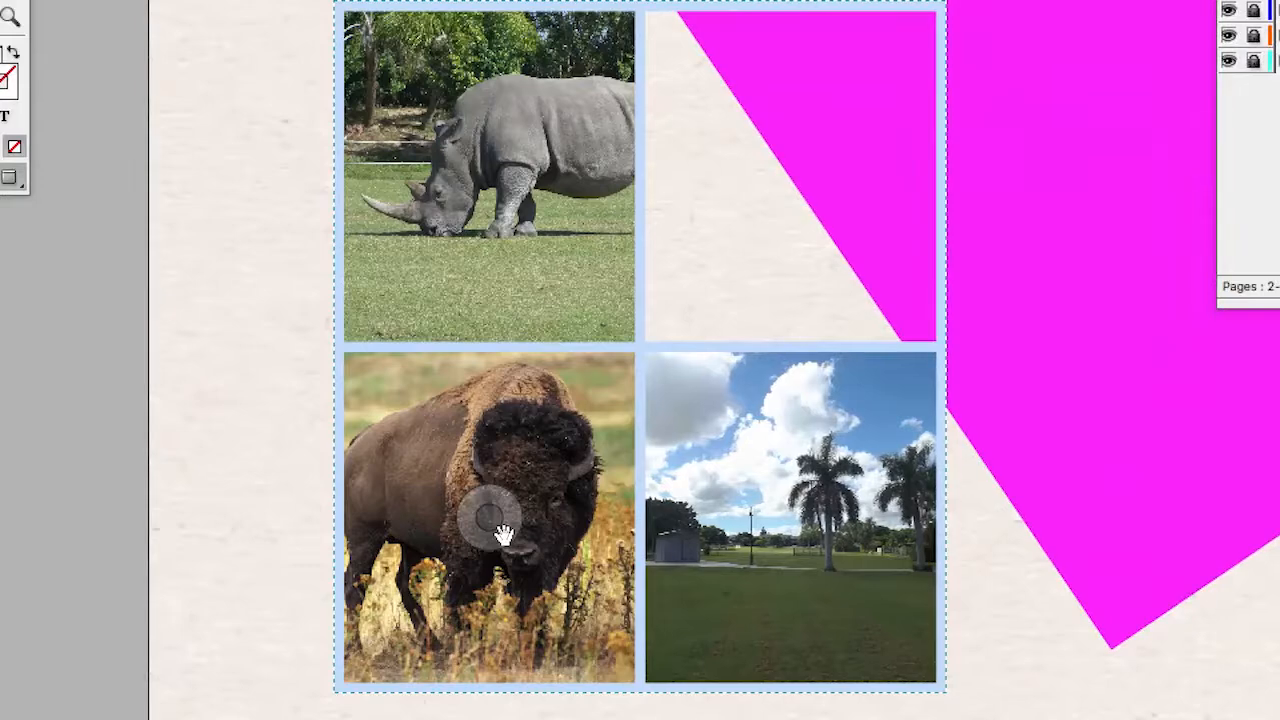
{"action": "left_click", "coordinate": [503, 535]}
{"action": "key", "text": "Delete"}
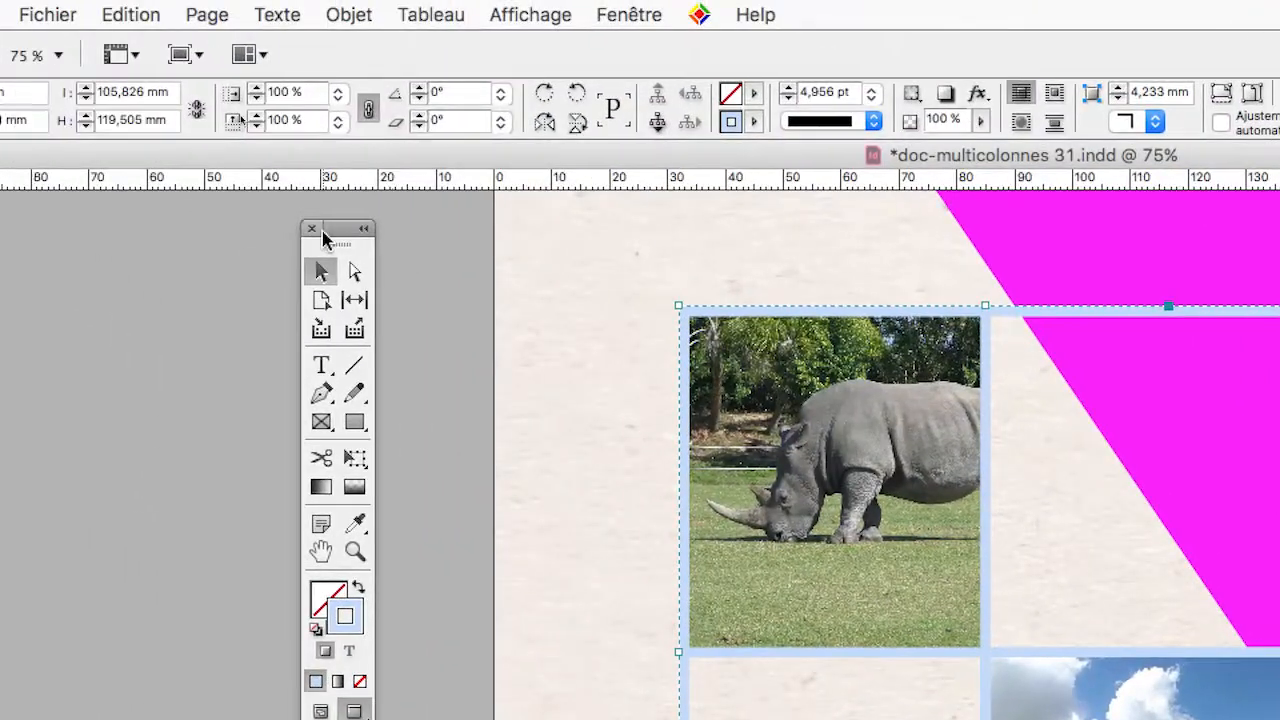
Try the Direct Selection tool on the grouped image grid and switch back to the Selection tool
{"action": "left_click_drag", "start_coordinate": [298, 244], "coordinate": [461, 334]}
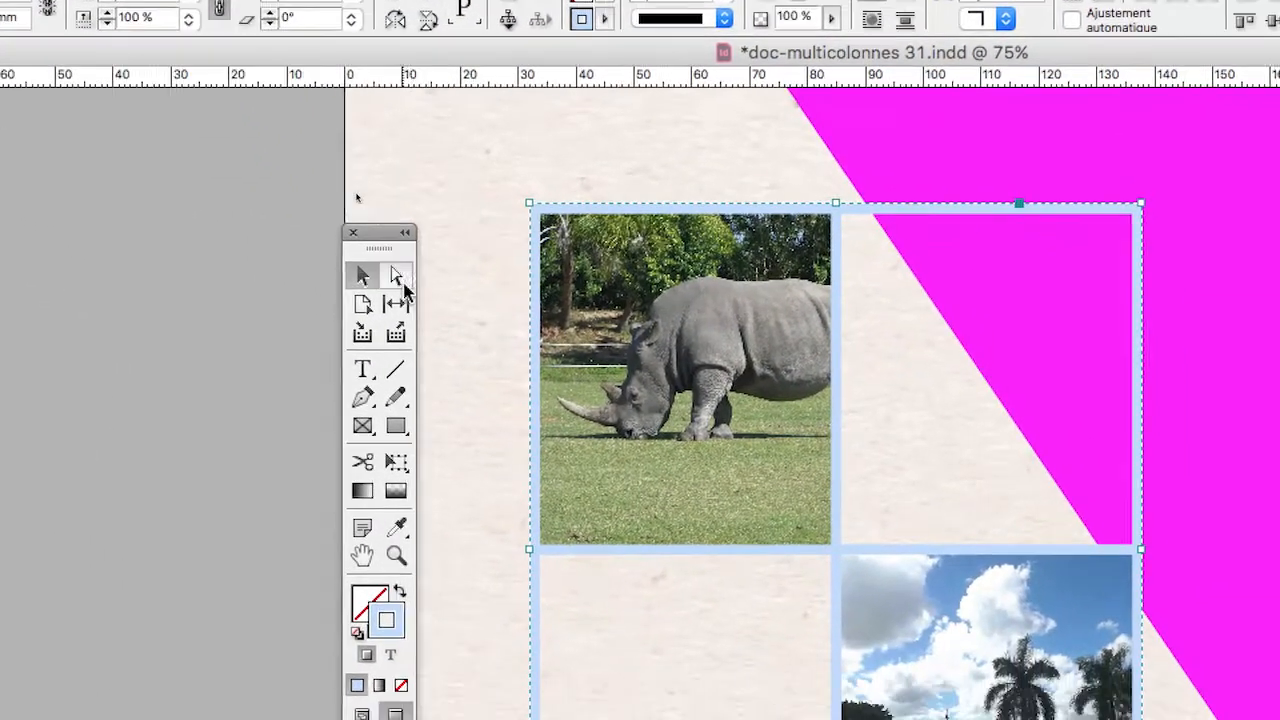
{"action": "left_click", "coordinate": [397, 298]}
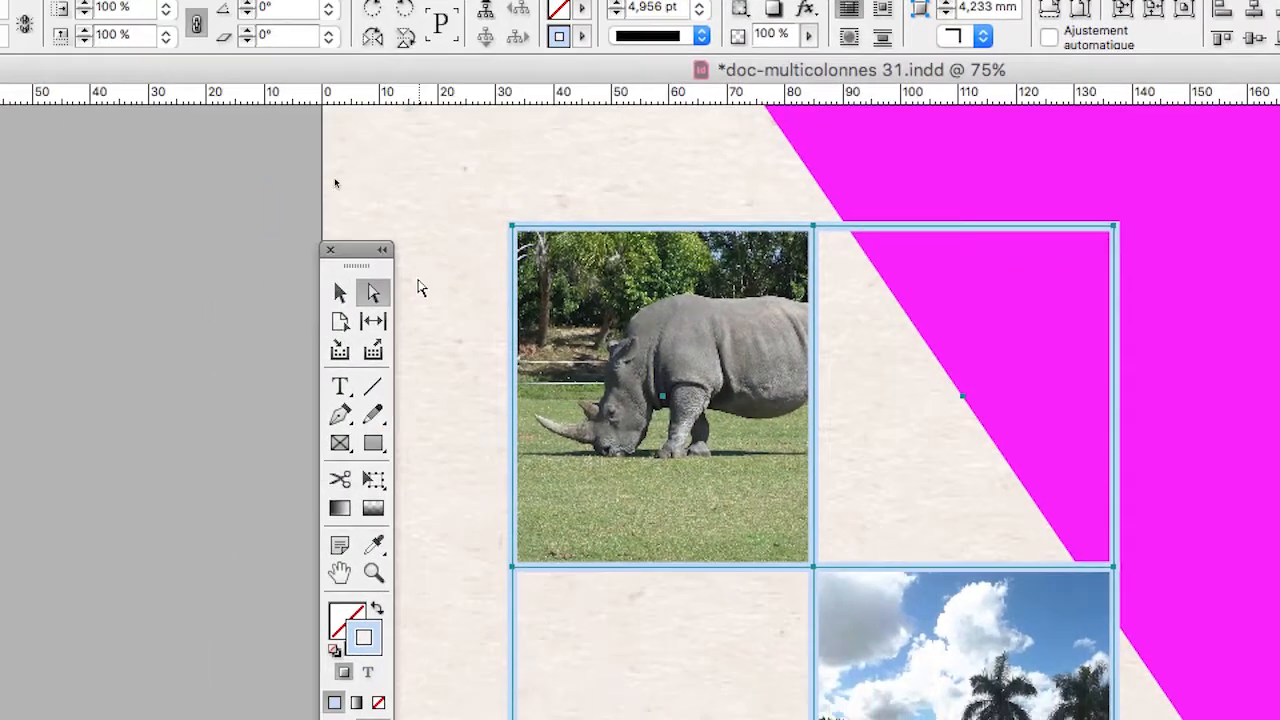
{"action": "left_click", "coordinate": [341, 292]}
{"action": "left_click_drag", "start_coordinate": [356, 250], "coordinate": [48, 249]}
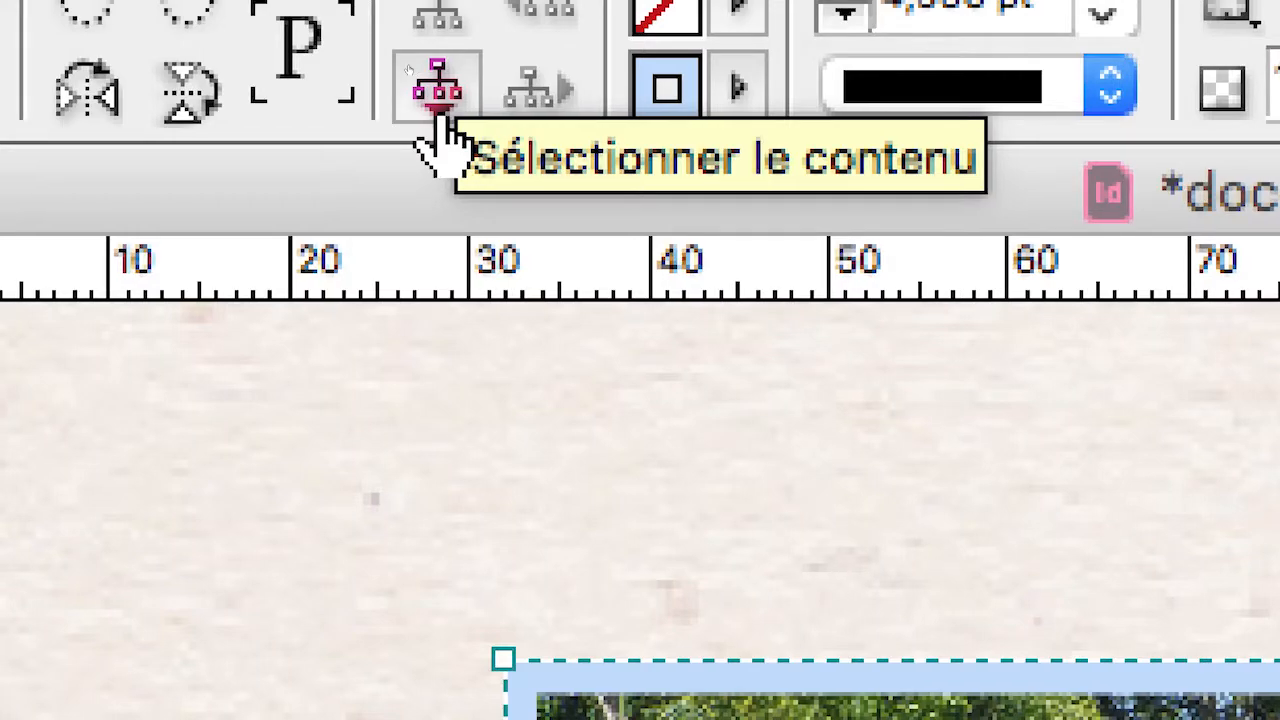
Step through the individual frames inside the group, select the whole group, and reselect the empty upper-right frame within it
{"action": "left_click", "coordinate": [440, 118]}
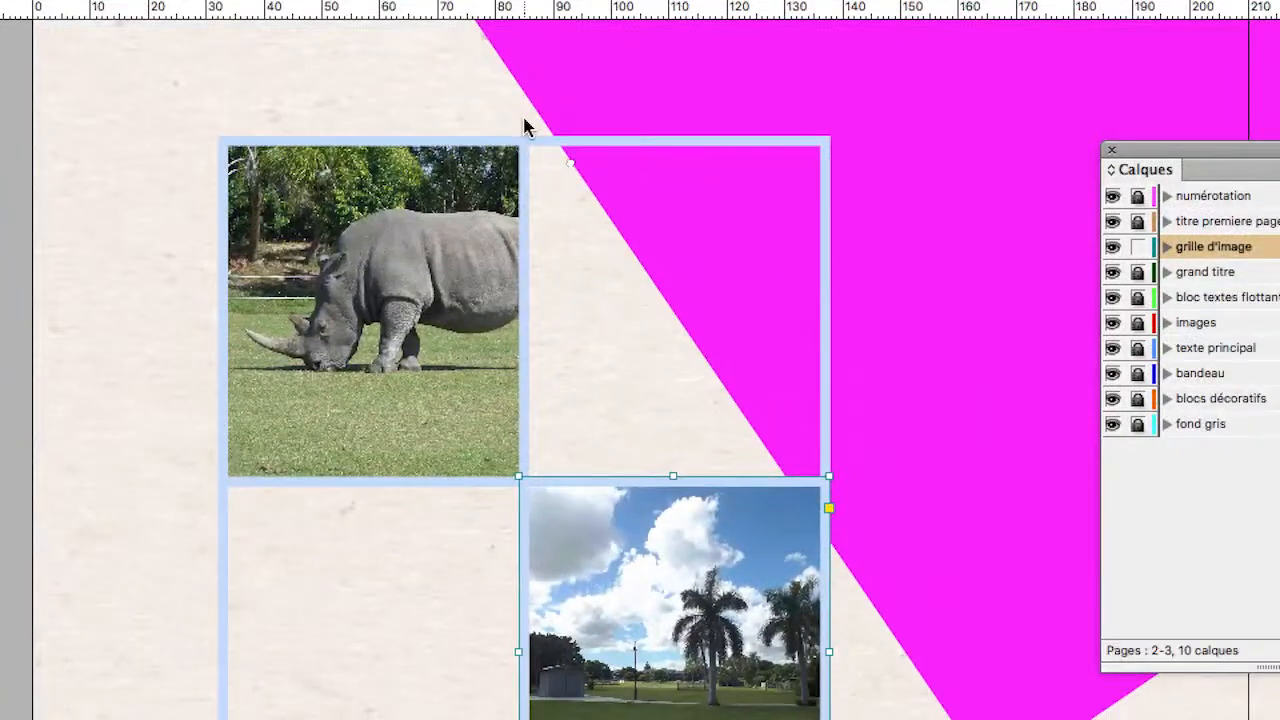
{"action": "left_click_drag", "start_coordinate": [571, 148], "coordinate": [339, 84]}
{"action": "left_click_drag", "start_coordinate": [90, 179], "coordinate": [216, 120]}
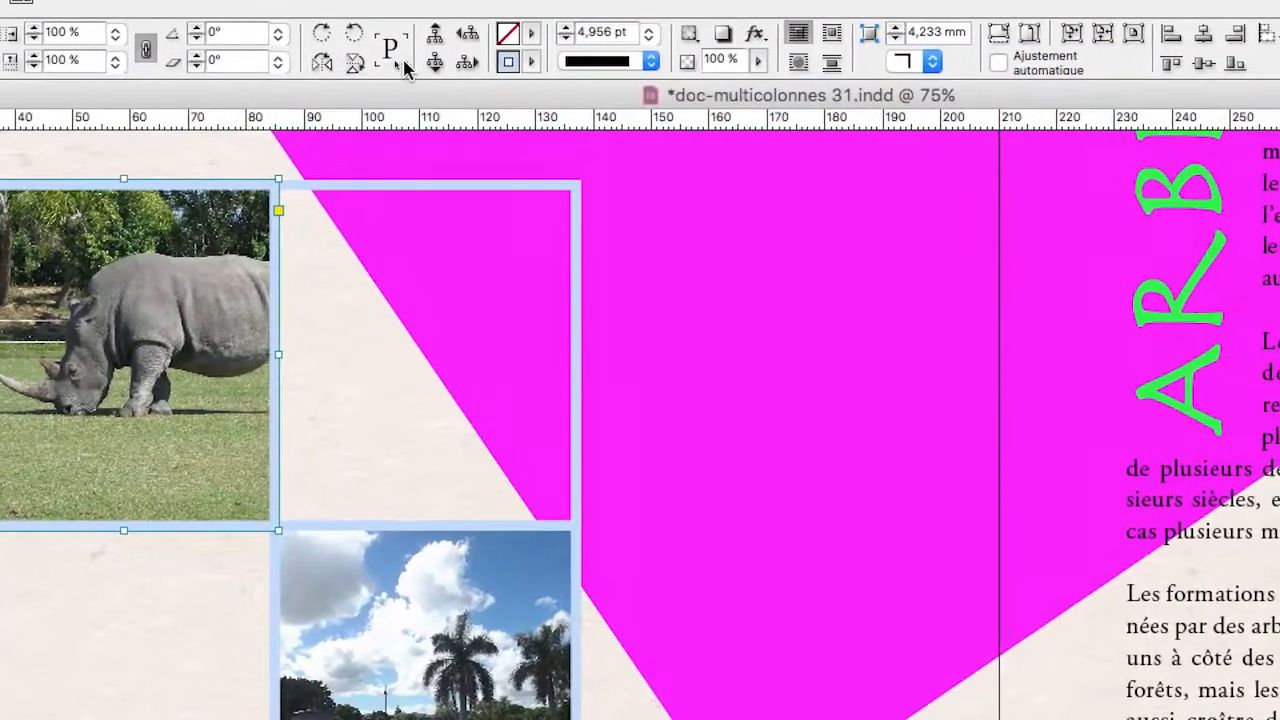
{"action": "left_click", "coordinate": [467, 63]}
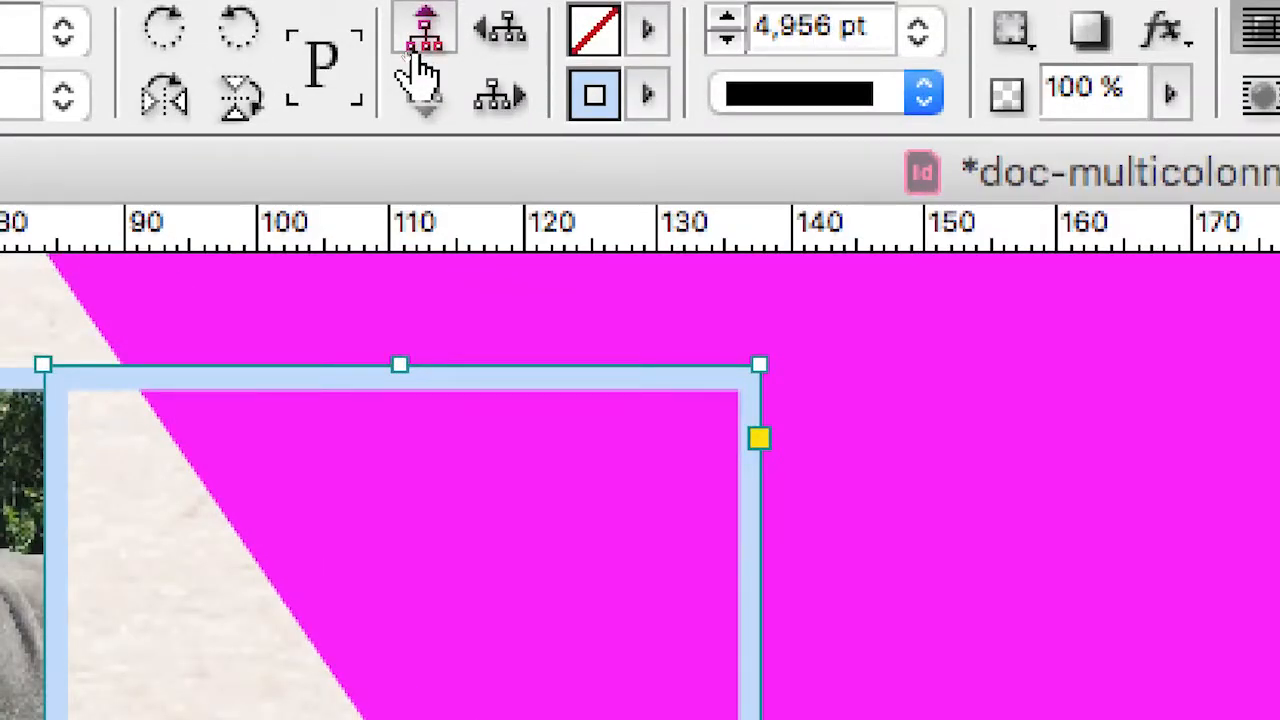
{"action": "left_click", "coordinate": [421, 52]}
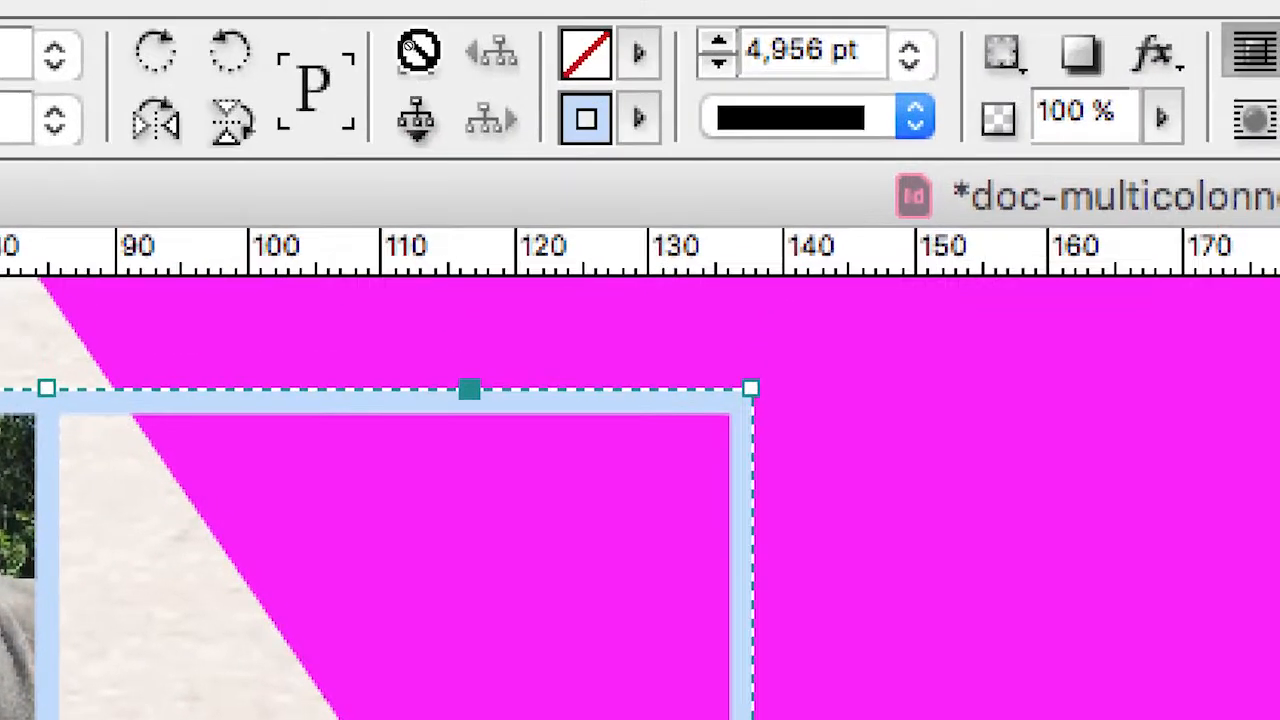
{"action": "left_click", "coordinate": [416, 118]}
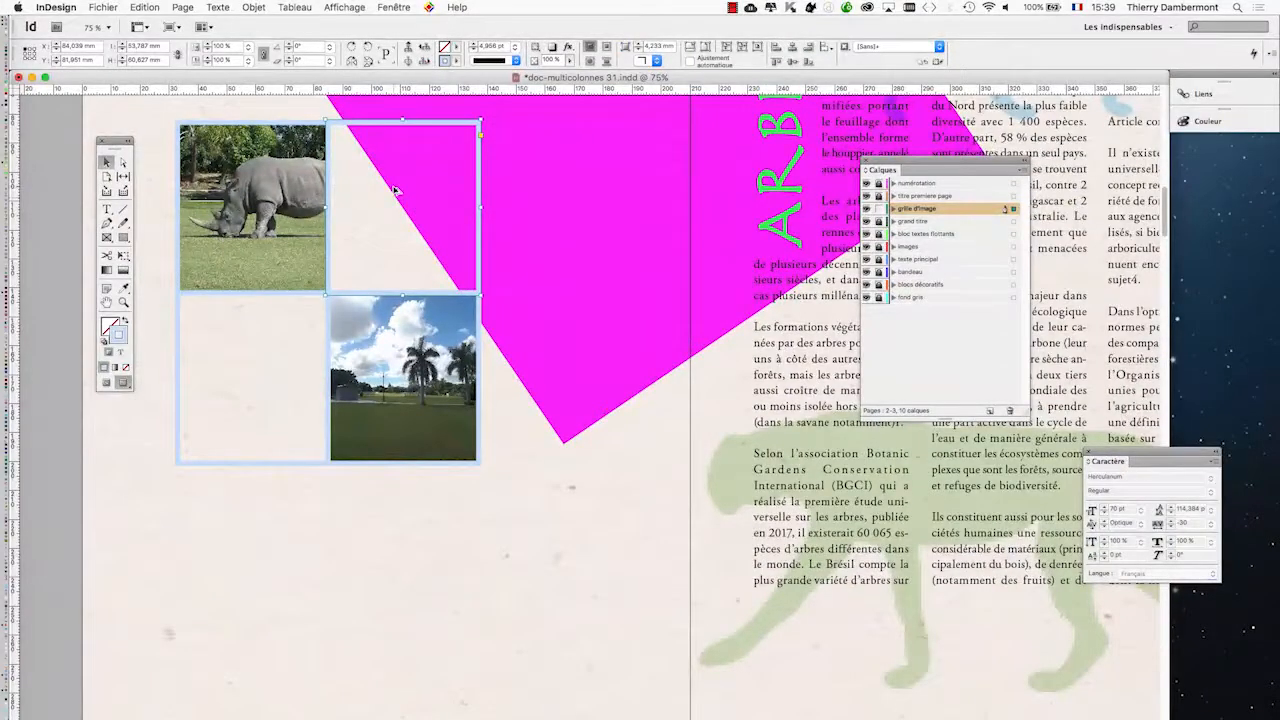
Fill the empty upper-right frame of the grid with the yellow swatch C=0 M=0 J=100 N=0
{"action": "scroll", "coordinate": [395, 190], "scroll_direction": "up", "scroll_amount": 1}
{"action": "left_click_drag", "start_coordinate": [115, 148], "coordinate": [629, 150]}
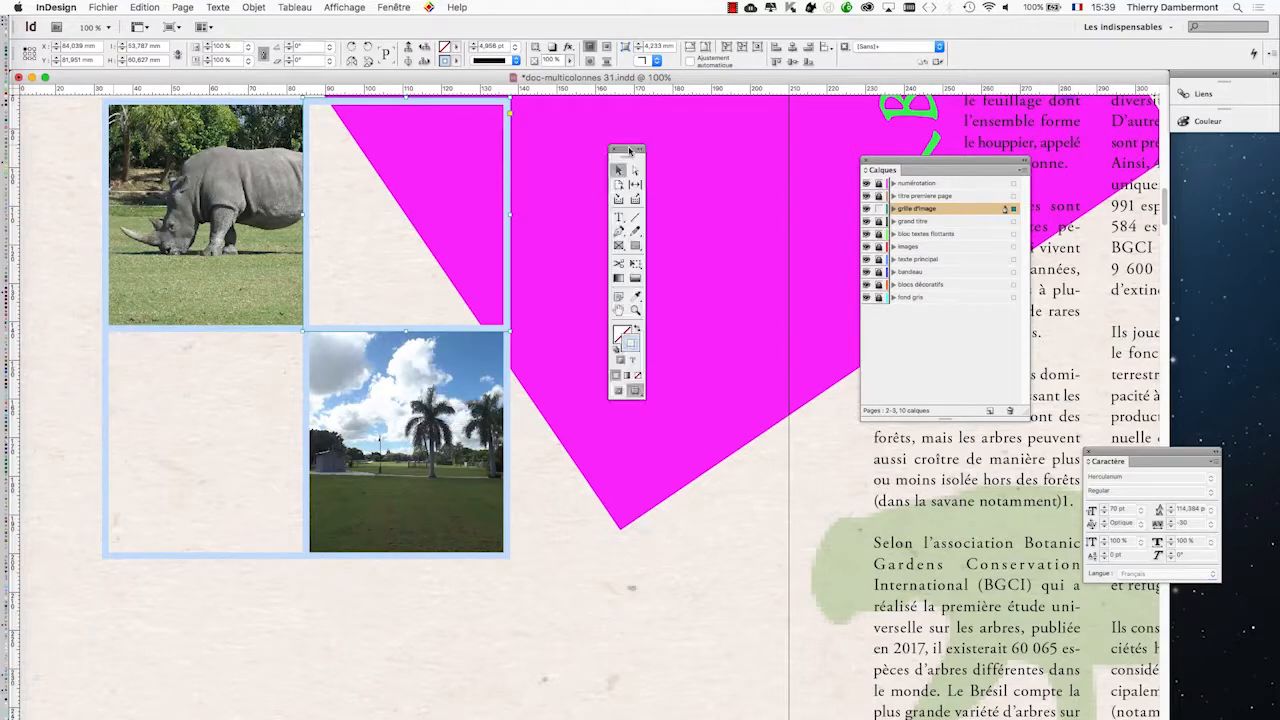
{"action": "left_click", "coordinate": [390, 6]}
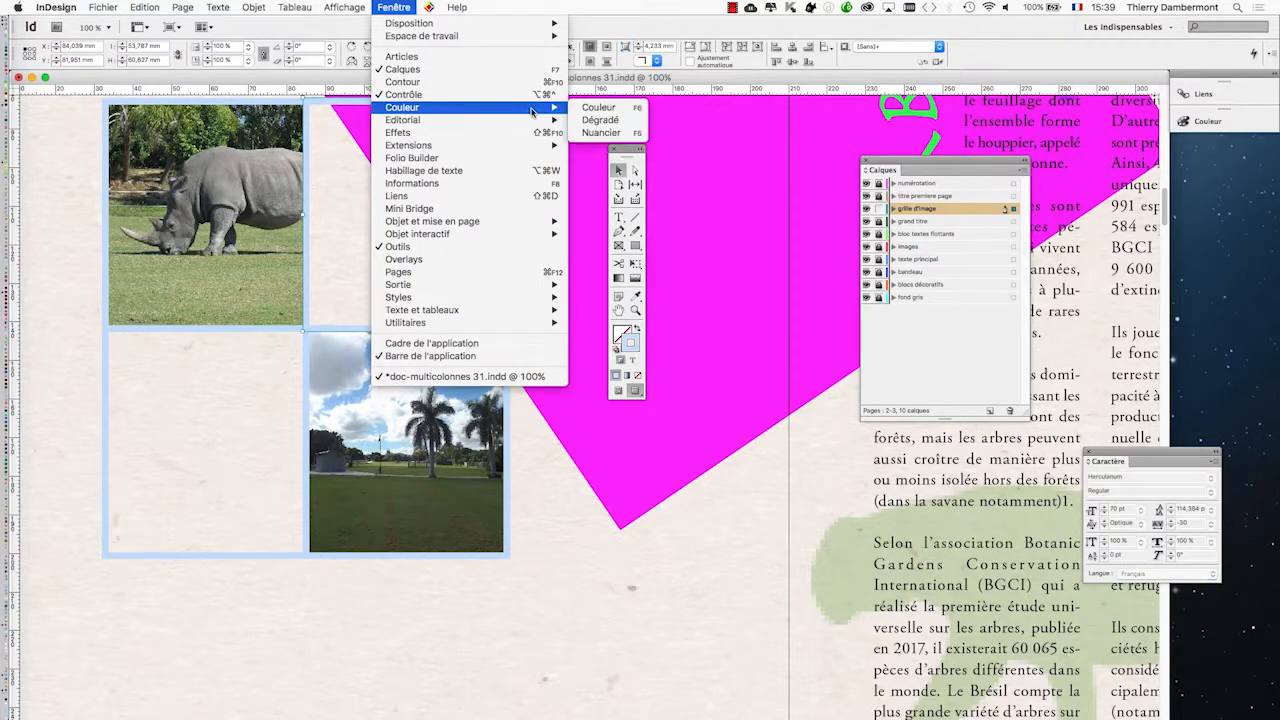
{"action": "left_click", "coordinate": [609, 132]}
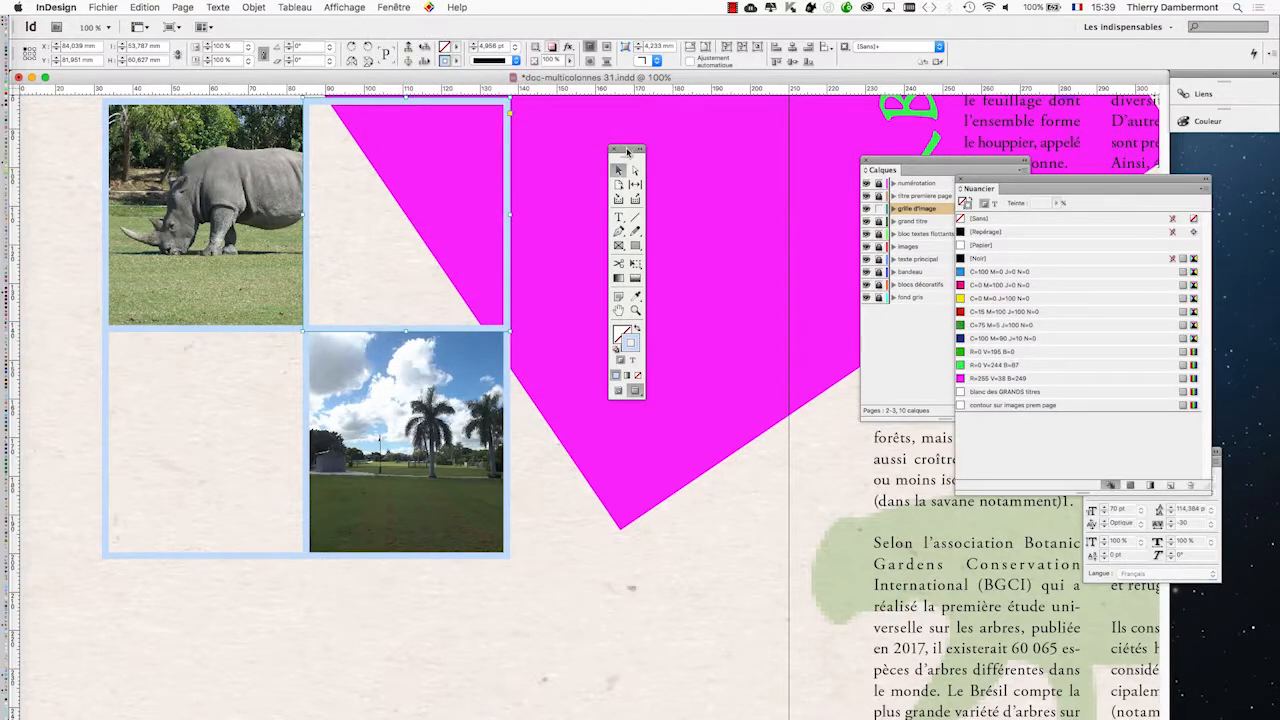
{"action": "left_click_drag", "start_coordinate": [1024, 180], "coordinate": [97, 141]}
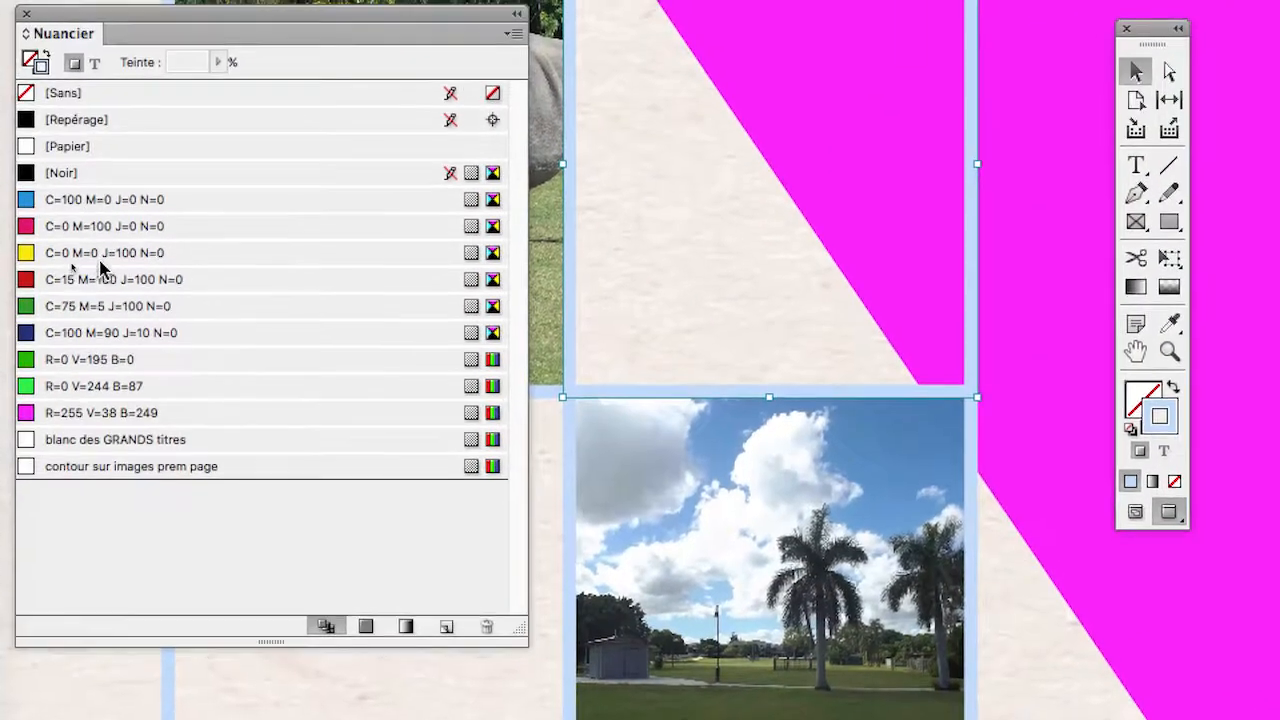
{"action": "left_click", "coordinate": [1130, 405]}
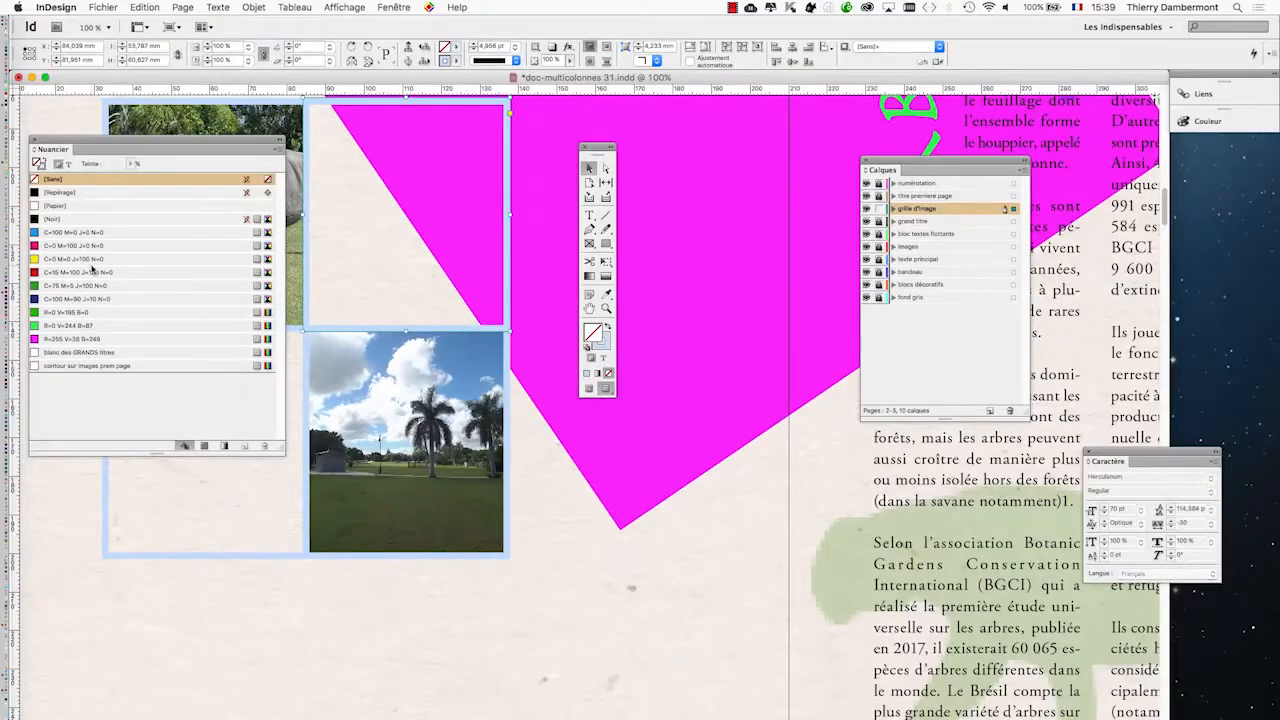
{"action": "left_click", "coordinate": [105, 259]}
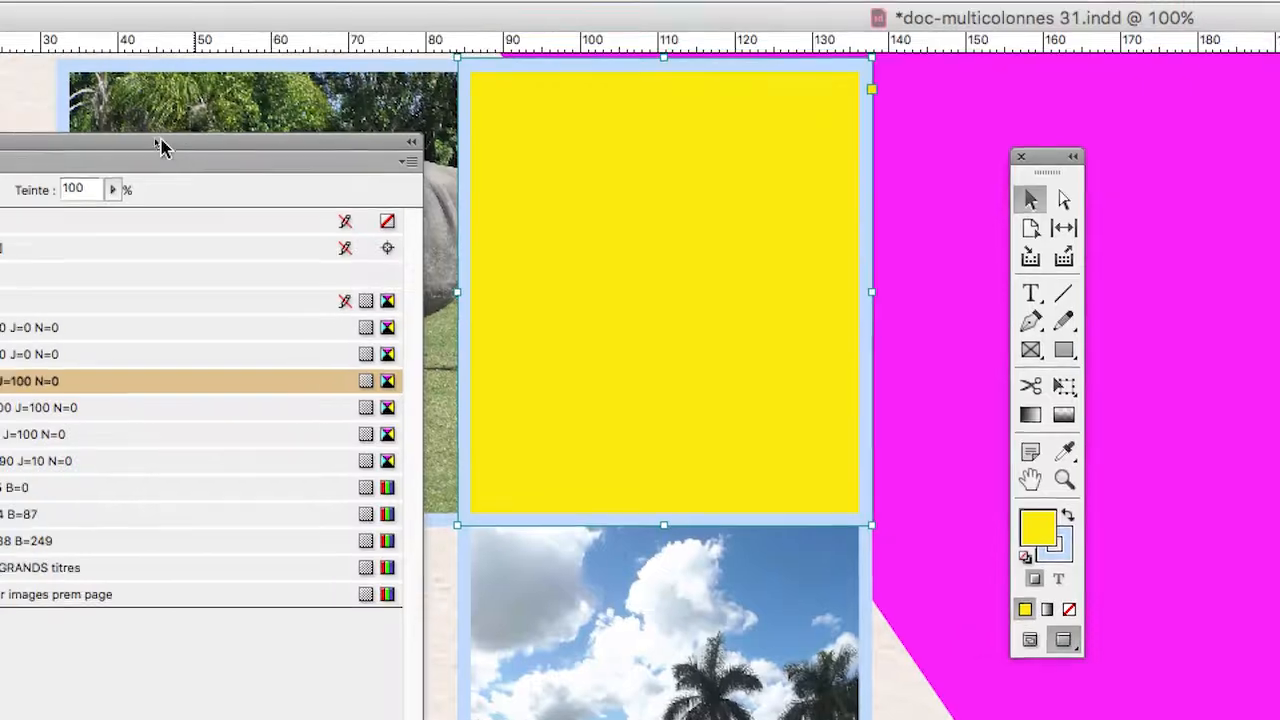
Try a 47% tint on the upper-right frame's yellow fill and restore the full tint
{"action": "left_click_drag", "start_coordinate": [155, 139], "coordinate": [384, 206]}
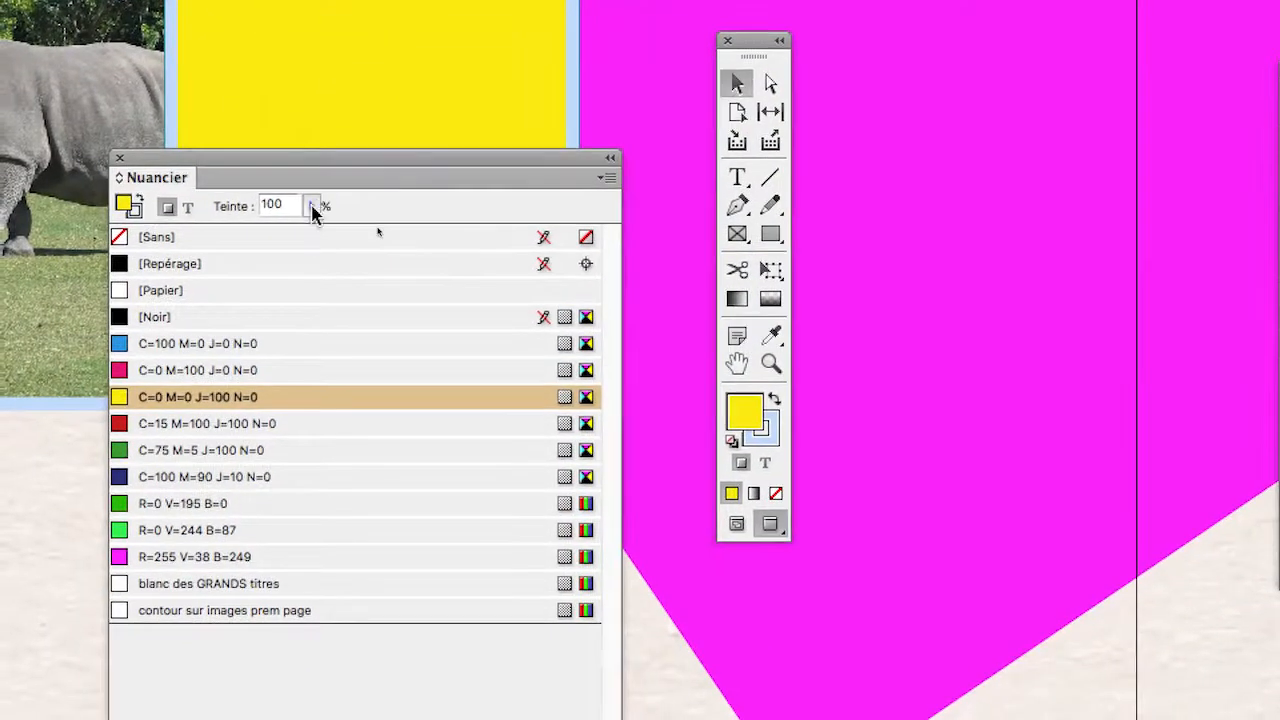
{"action": "left_click", "coordinate": [337, 255]}
{"action": "left_click", "coordinate": [272, 222]}
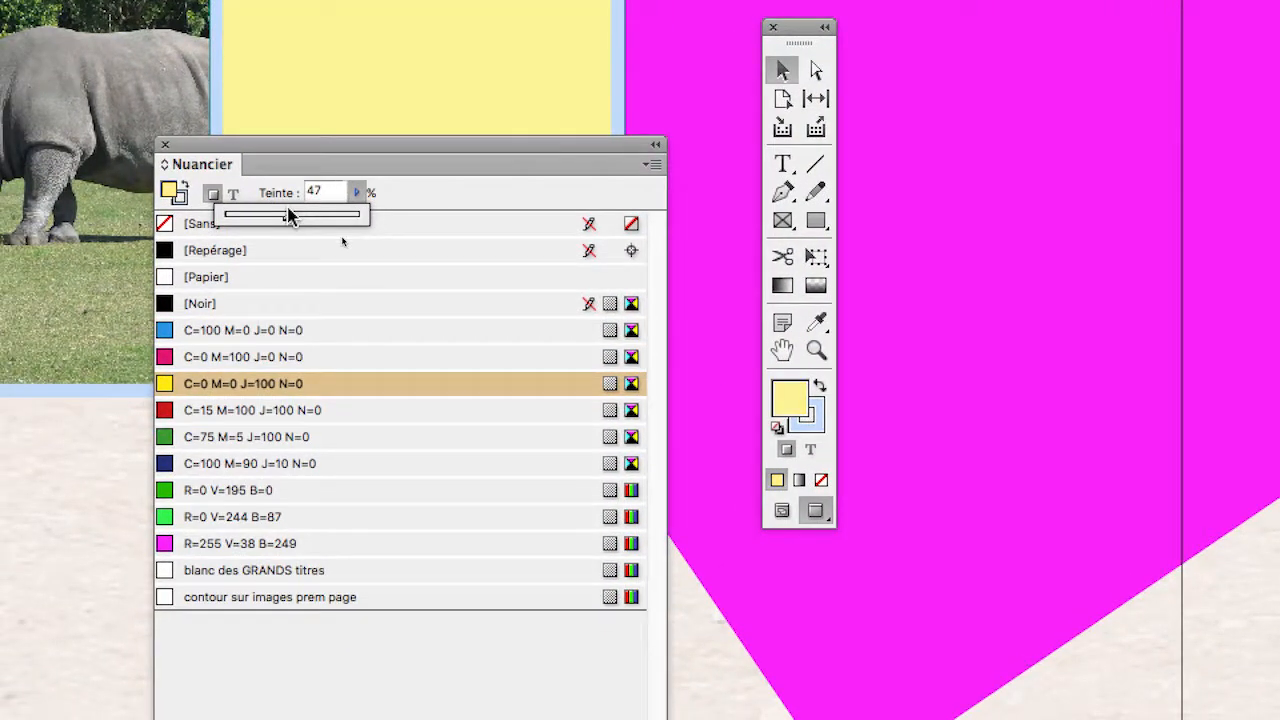
{"action": "left_click", "coordinate": [259, 154]}
{"action": "left_click_drag", "start_coordinate": [285, 184], "coordinate": [273, 294]}
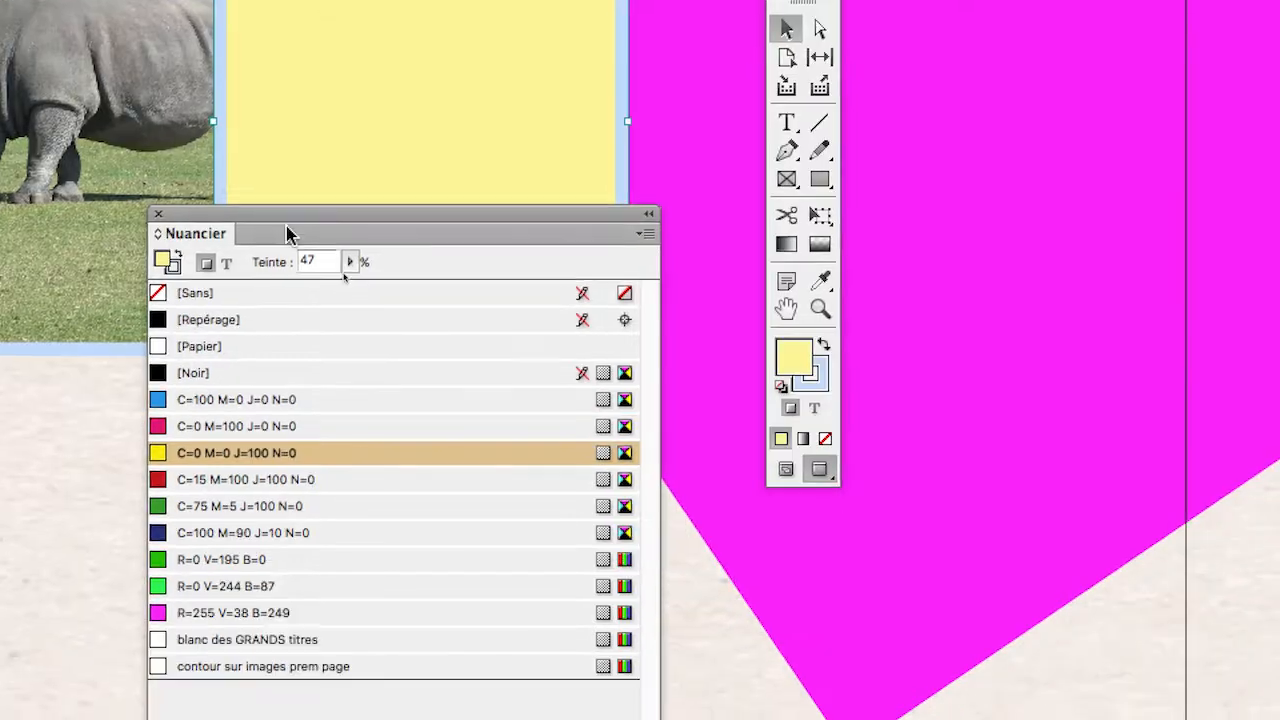
{"action": "left_click", "coordinate": [365, 231]}
{"action": "left_click_drag", "start_coordinate": [310, 245], "coordinate": [191, 394]}
{"action": "left_click", "coordinate": [380, 181]}
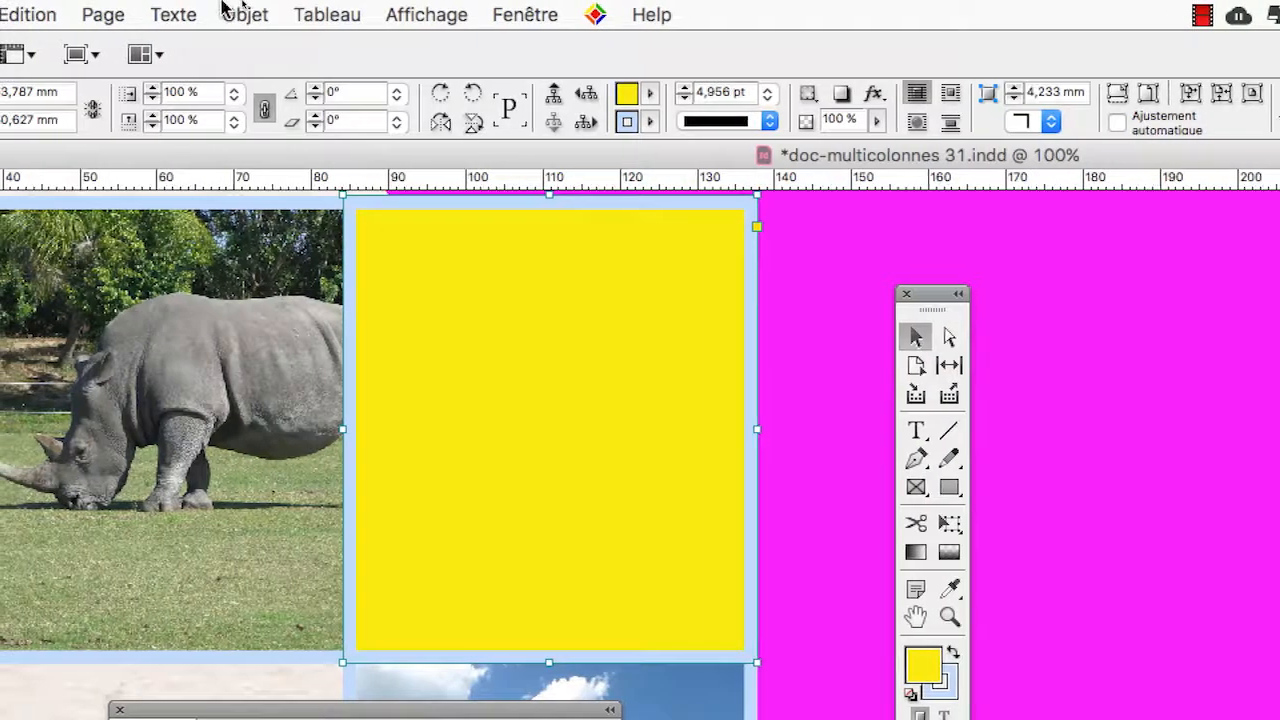
Try 38% and 53% opacity on the grid's upper-right frame through the Transparency effect and return it to 100%
{"action": "left_click", "coordinate": [228, 12]}
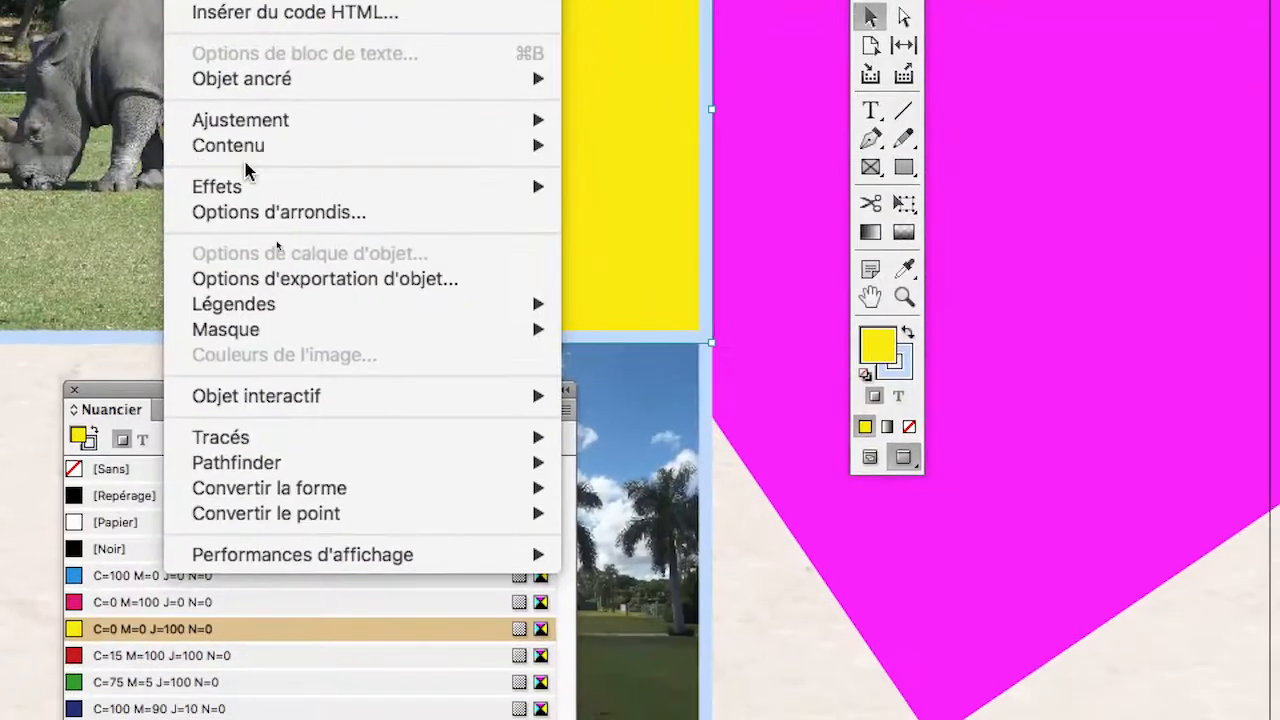
{"action": "mouse_move", "coordinate": [250, 186]}
{"action": "left_click", "coordinate": [585, 187]}
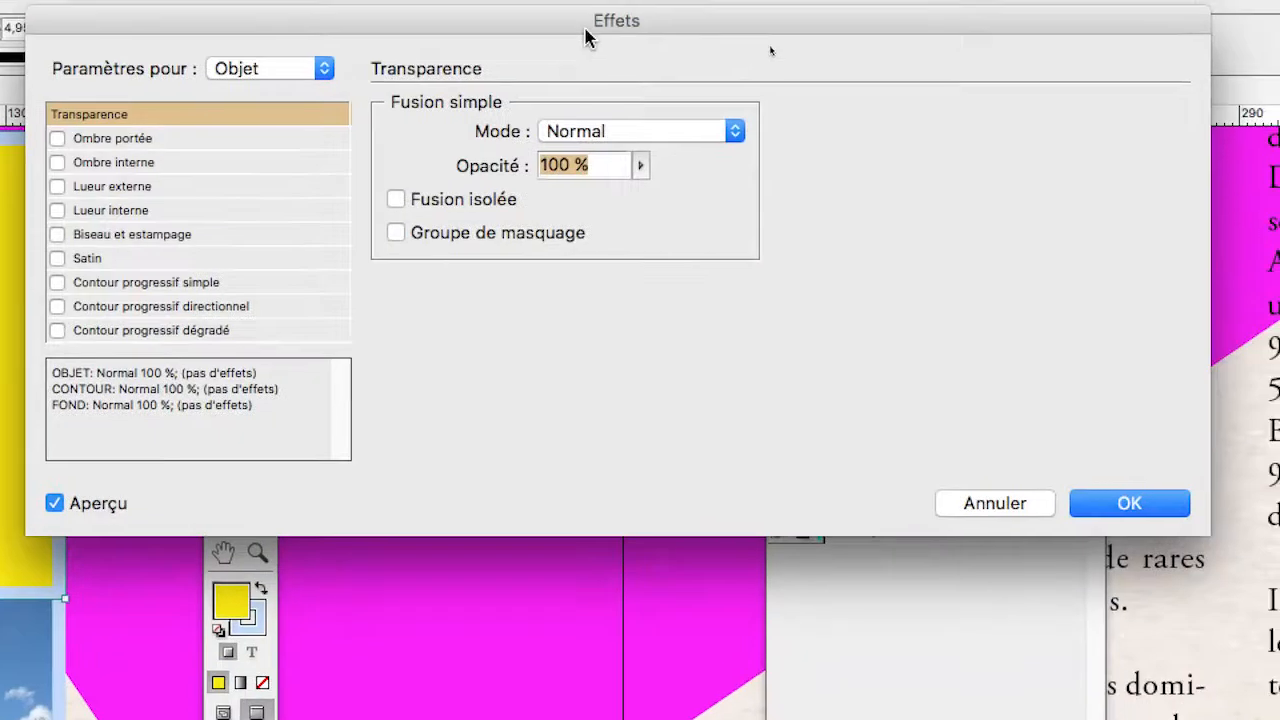
{"action": "left_click_drag", "start_coordinate": [587, 29], "coordinate": [282, 157]}
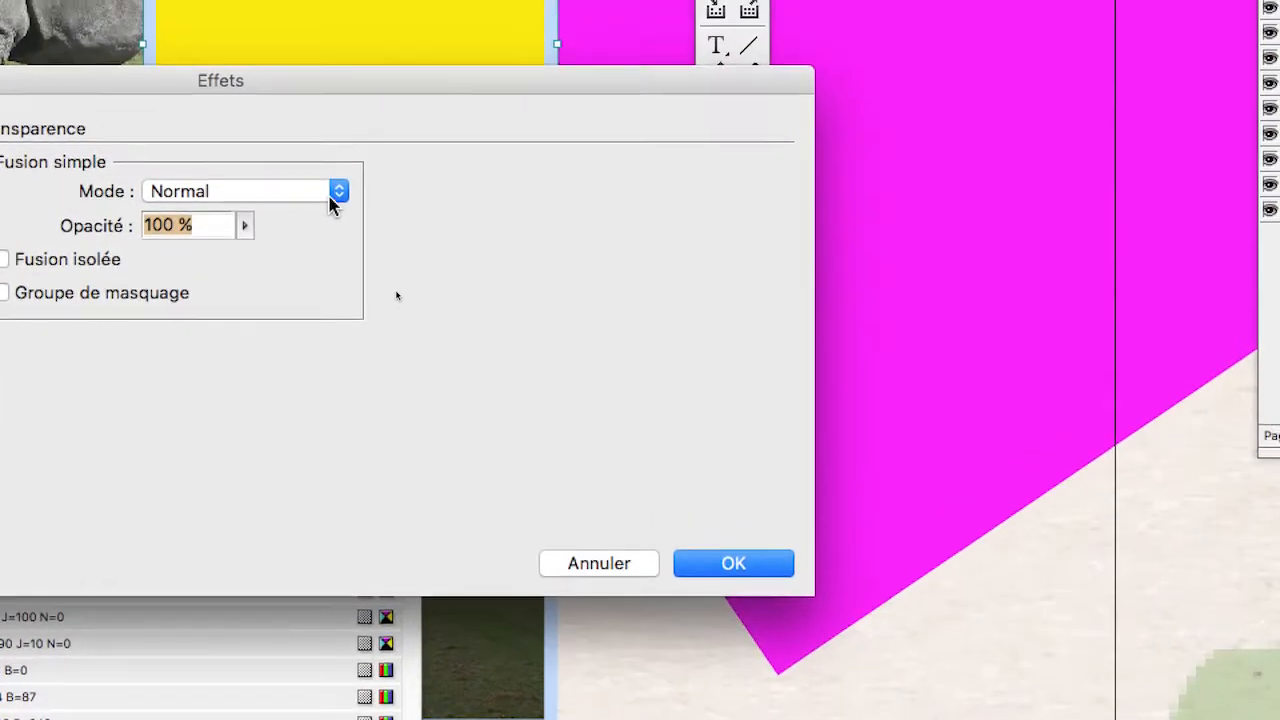
{"action": "left_click_drag", "start_coordinate": [244, 225], "coordinate": [167, 254]}
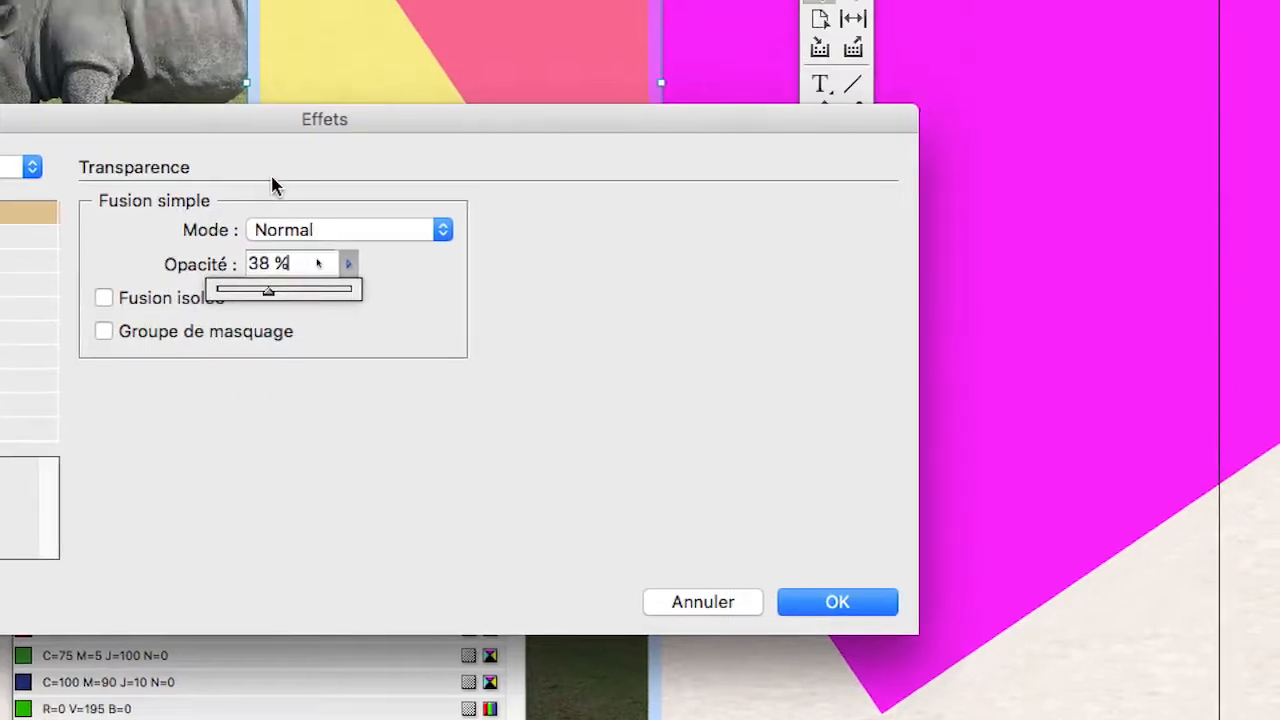
{"action": "left_click_drag", "start_coordinate": [275, 156], "coordinate": [305, 239]}
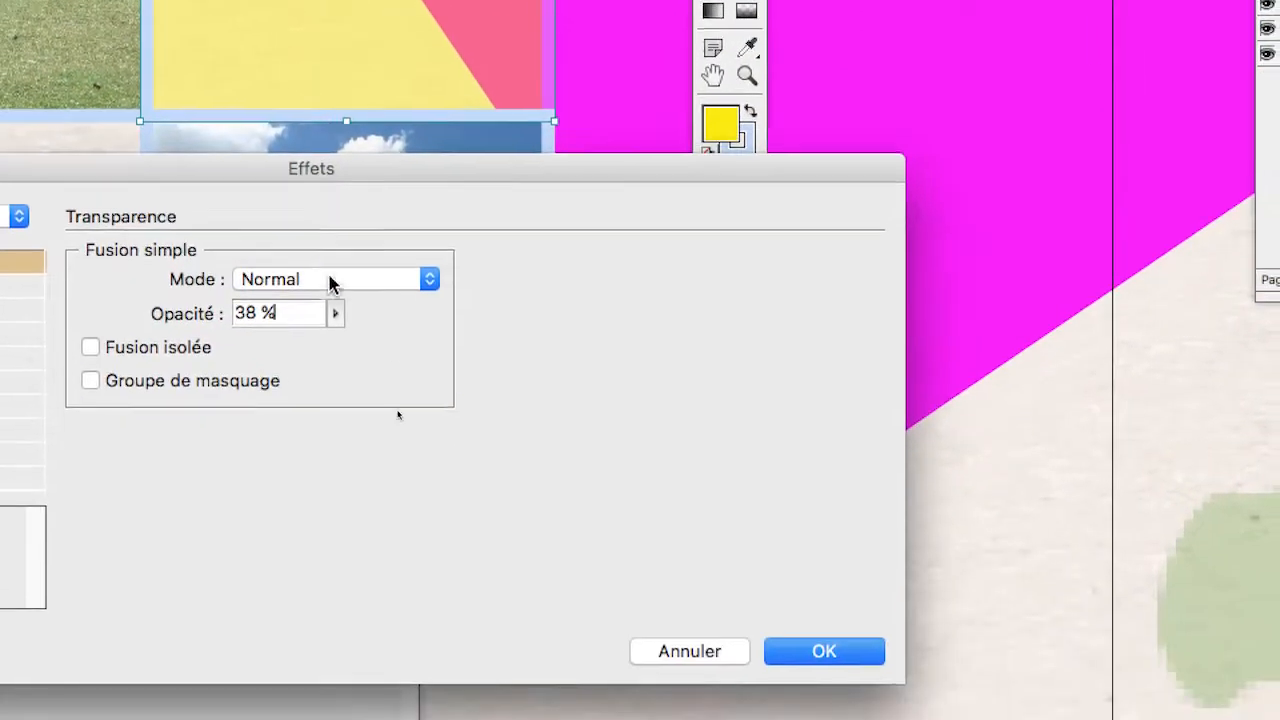
{"action": "left_click_drag", "start_coordinate": [335, 313], "coordinate": [354, 340]}
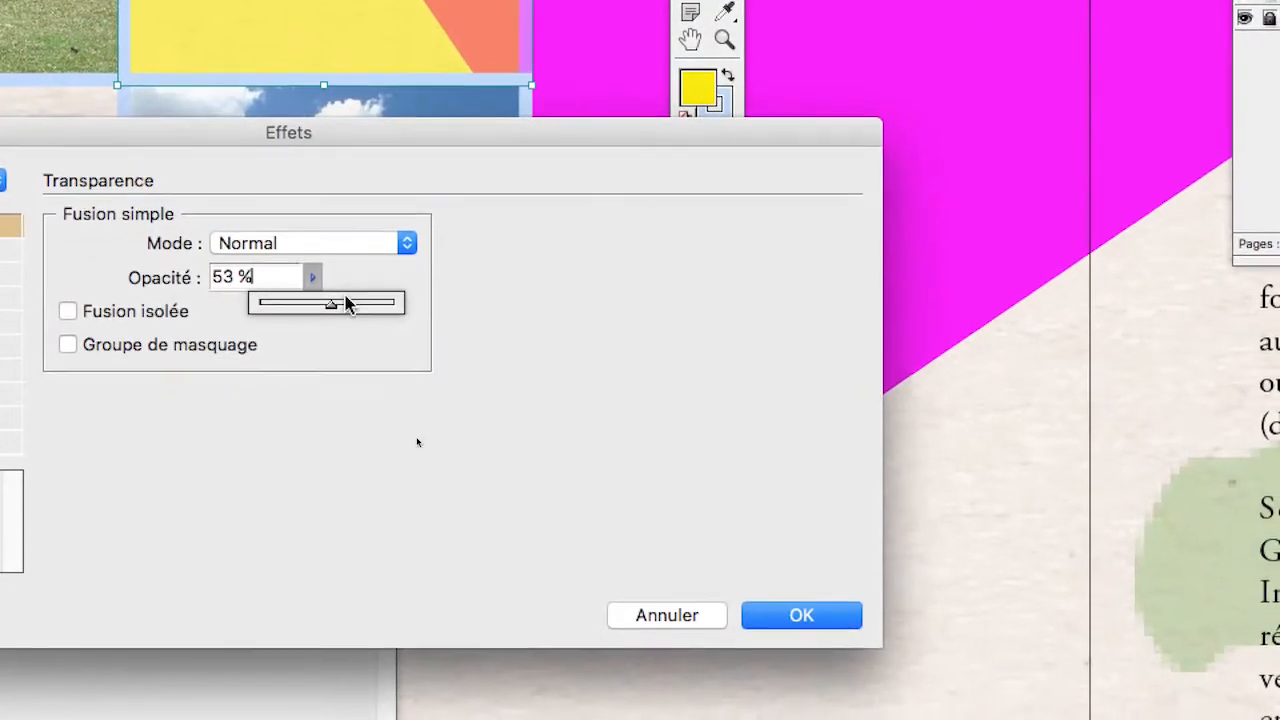
{"action": "left_click_drag", "start_coordinate": [391, 364], "coordinate": [481, 381]}
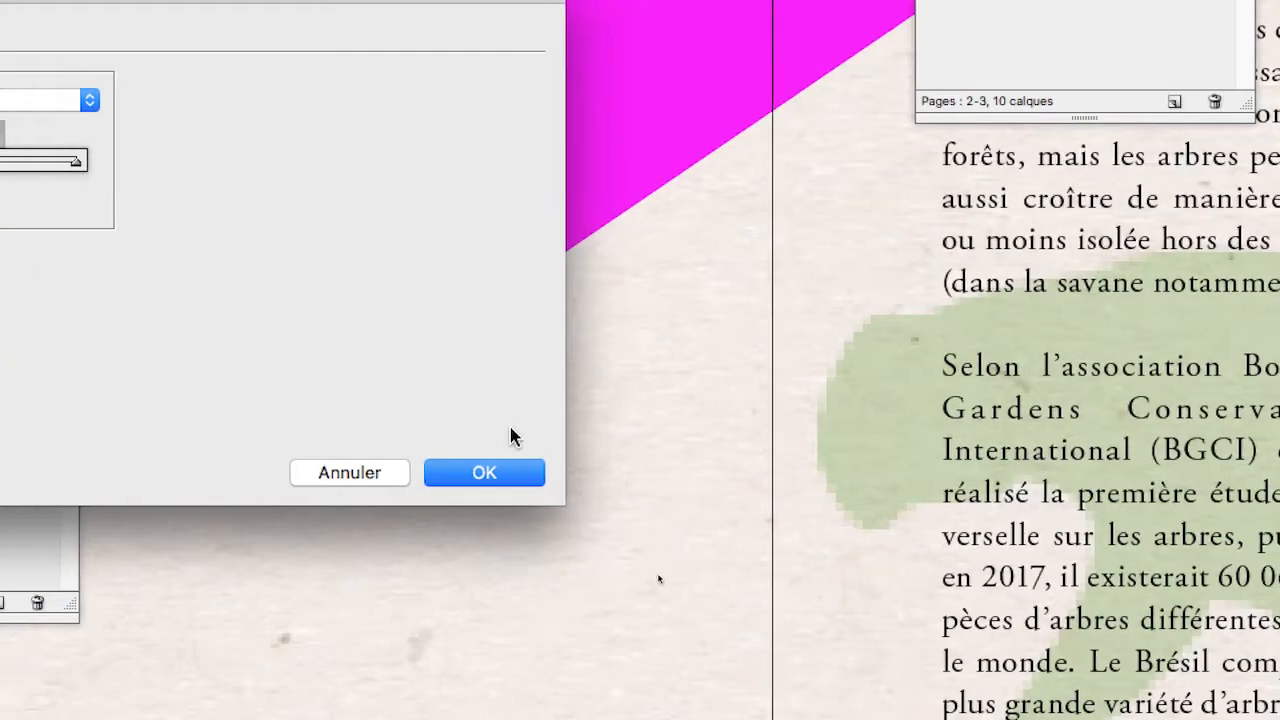
{"action": "left_click", "coordinate": [516, 466]}
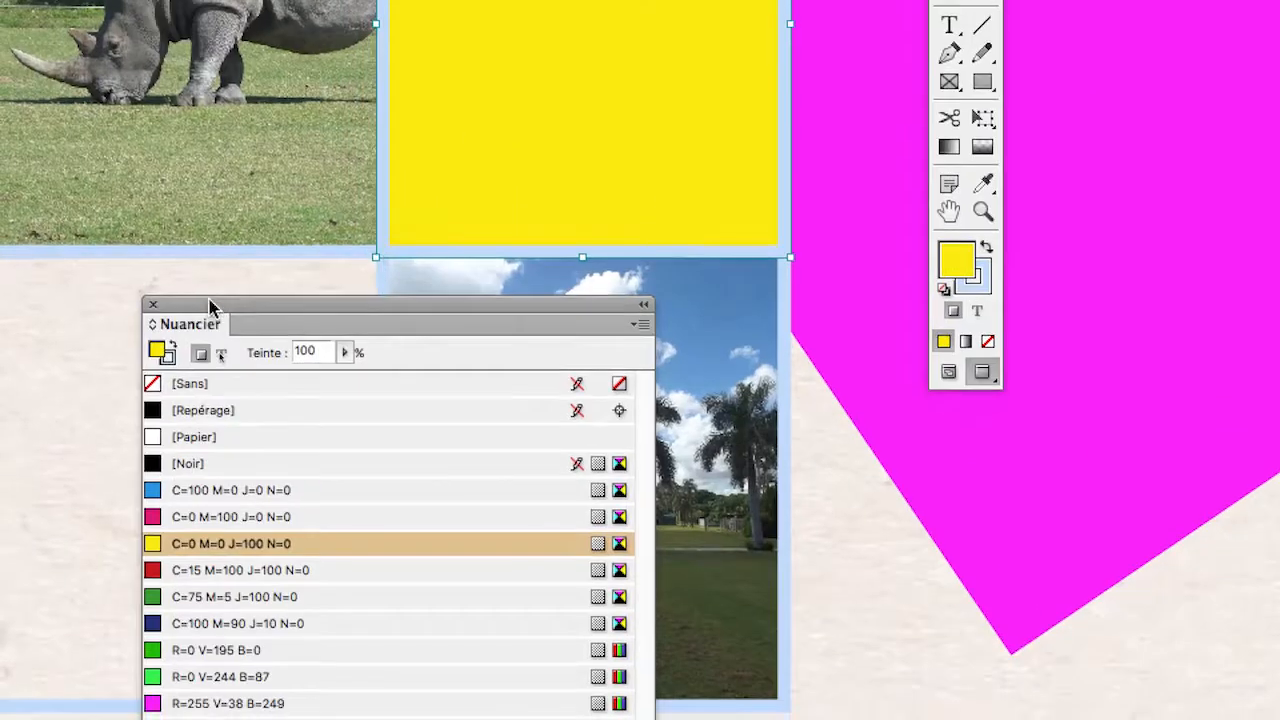
Reduce the yellow fill of the grid's upper-right frame to a 24% tint
{"action": "left_click_drag", "start_coordinate": [2, 538], "coordinate": [329, 153]}
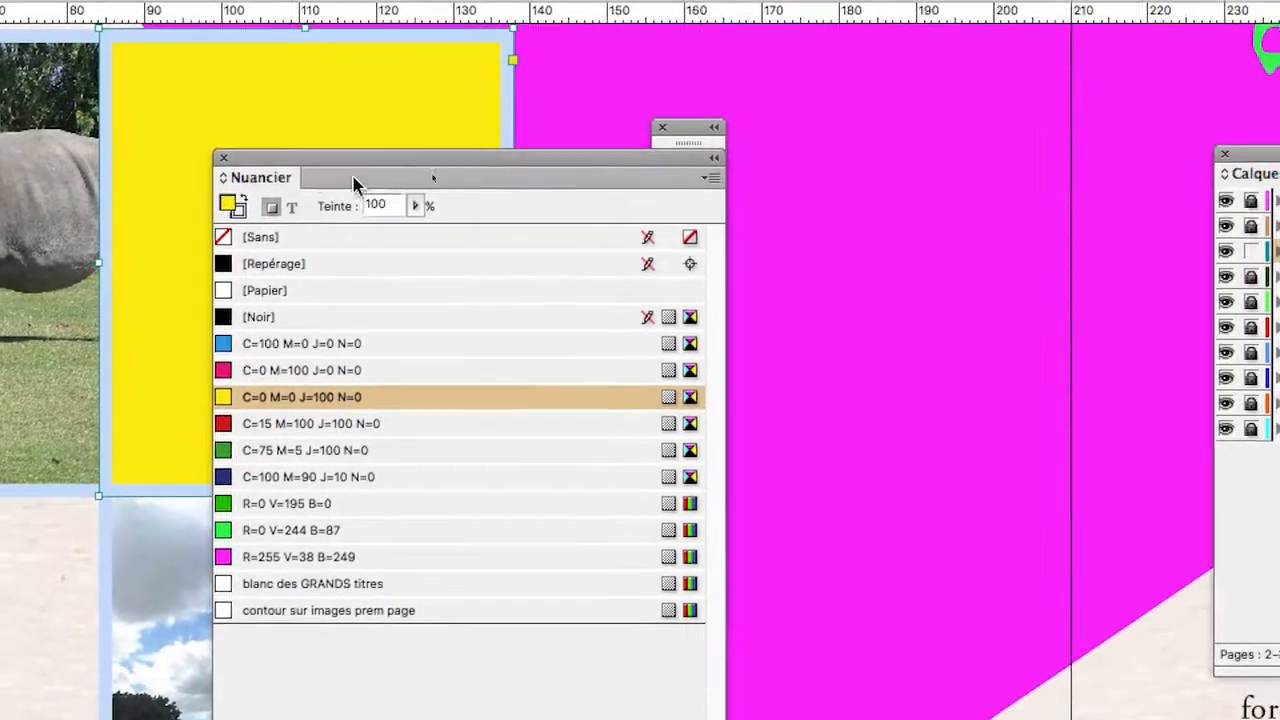
{"action": "left_click", "coordinate": [408, 203]}
{"action": "left_click_drag", "start_coordinate": [415, 225], "coordinate": [336, 201]}
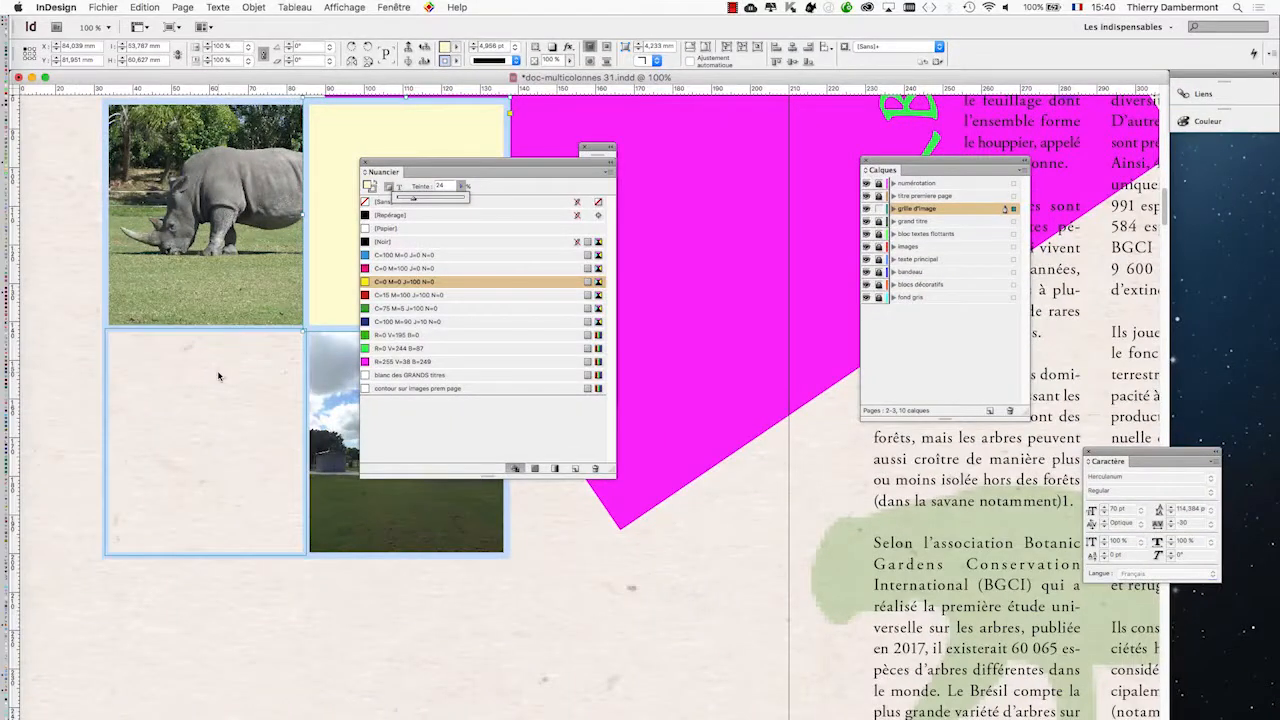
{"action": "left_click_drag", "start_coordinate": [491, 161], "coordinate": [597, 223]}
Select the empty lower-left frame of the grid and fill it with C=100 M=0 J=0 N=0, then C=75 M=5 J=100 N=0
{"action": "left_click", "coordinate": [276, 394]}
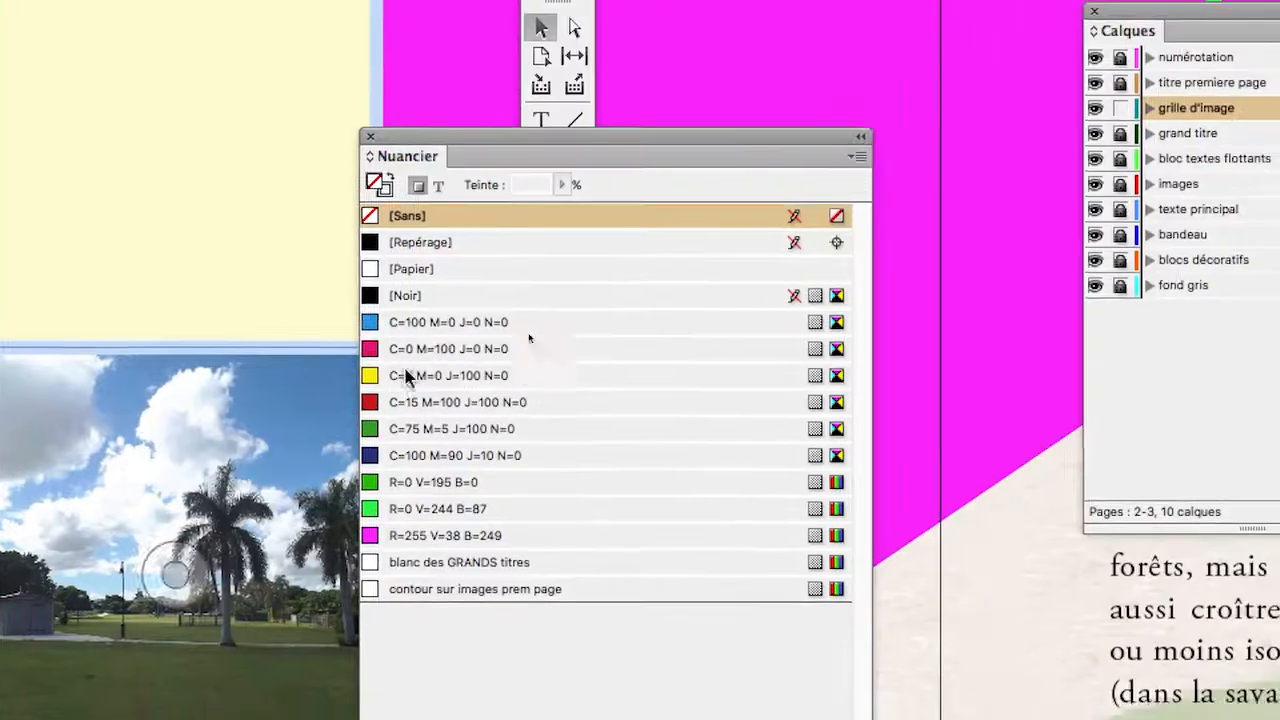
{"action": "left_click", "coordinate": [533, 315]}
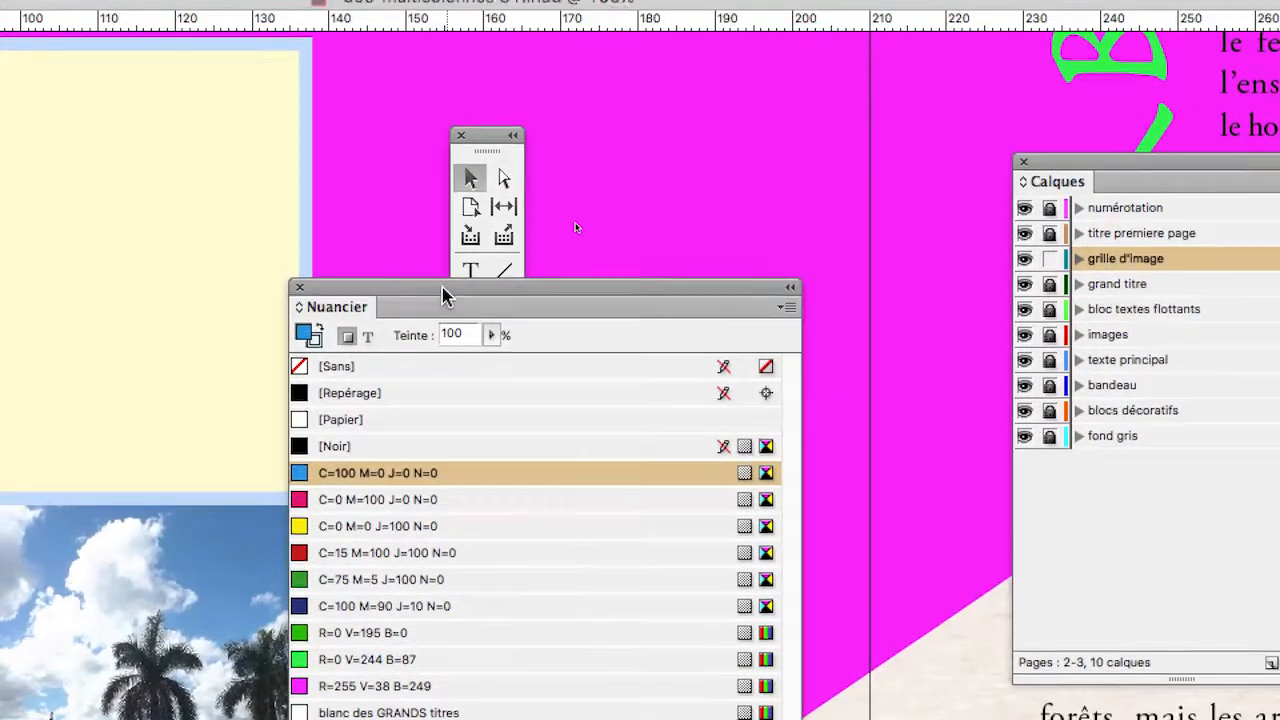
{"action": "left_click_drag", "start_coordinate": [501, 174], "coordinate": [241, 460]}
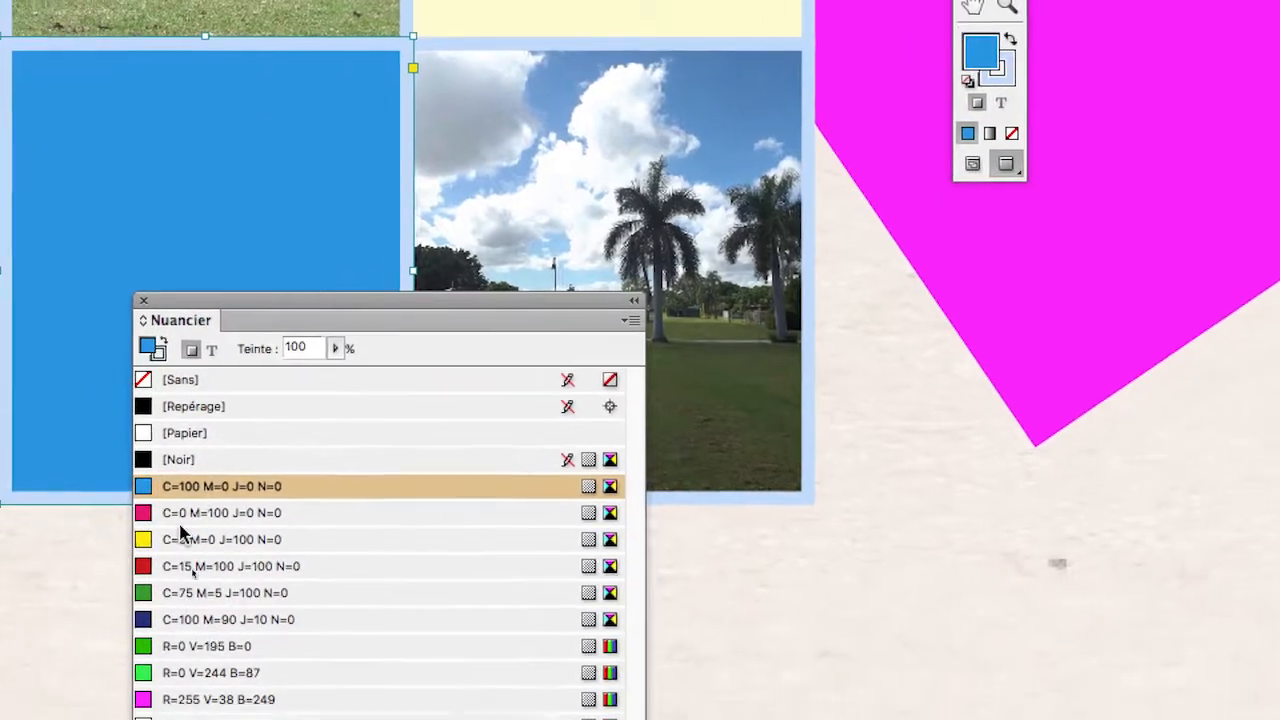
{"action": "left_click", "coordinate": [177, 548]}
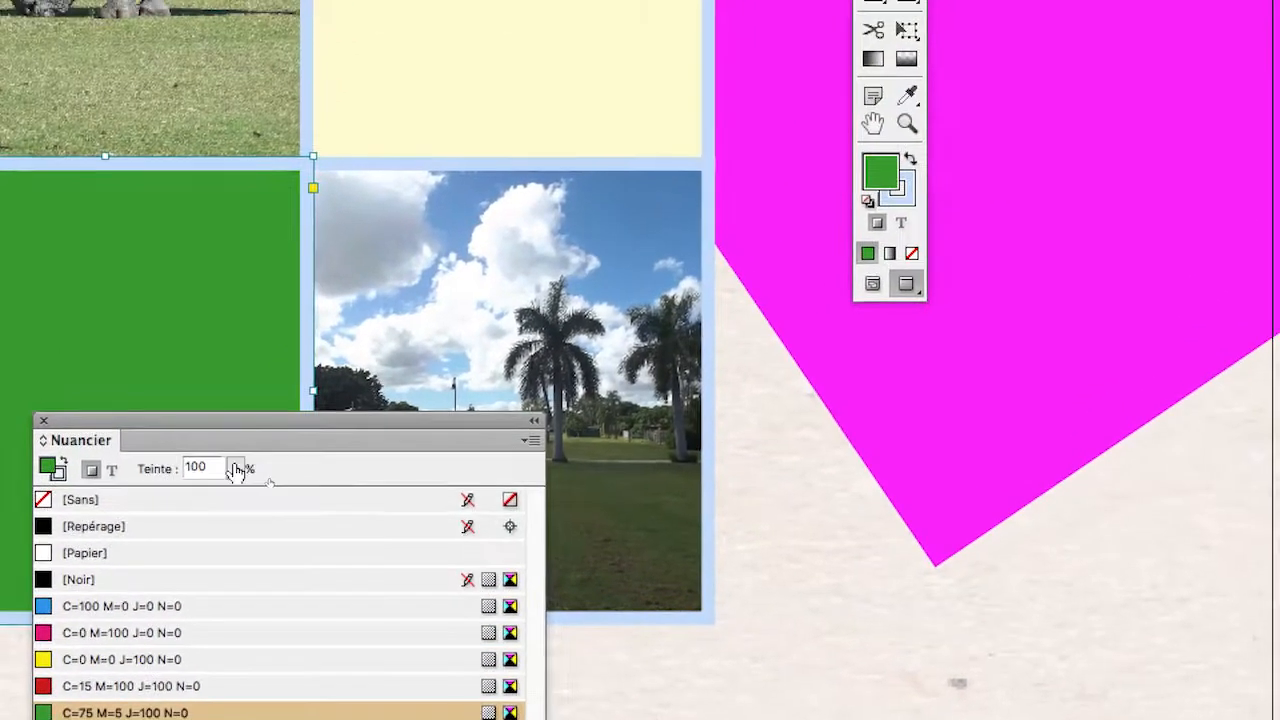
Set the lower-left frame's fill tint to 50%, switch its colour to C=15 M=100 J=100 N=0, and deselect the frame
{"action": "left_click", "coordinate": [340, 298]}
{"action": "left_click_drag", "start_coordinate": [329, 326], "coordinate": [241, 321]}
{"action": "left_click_drag", "start_coordinate": [200, 480], "coordinate": [230, 478]}
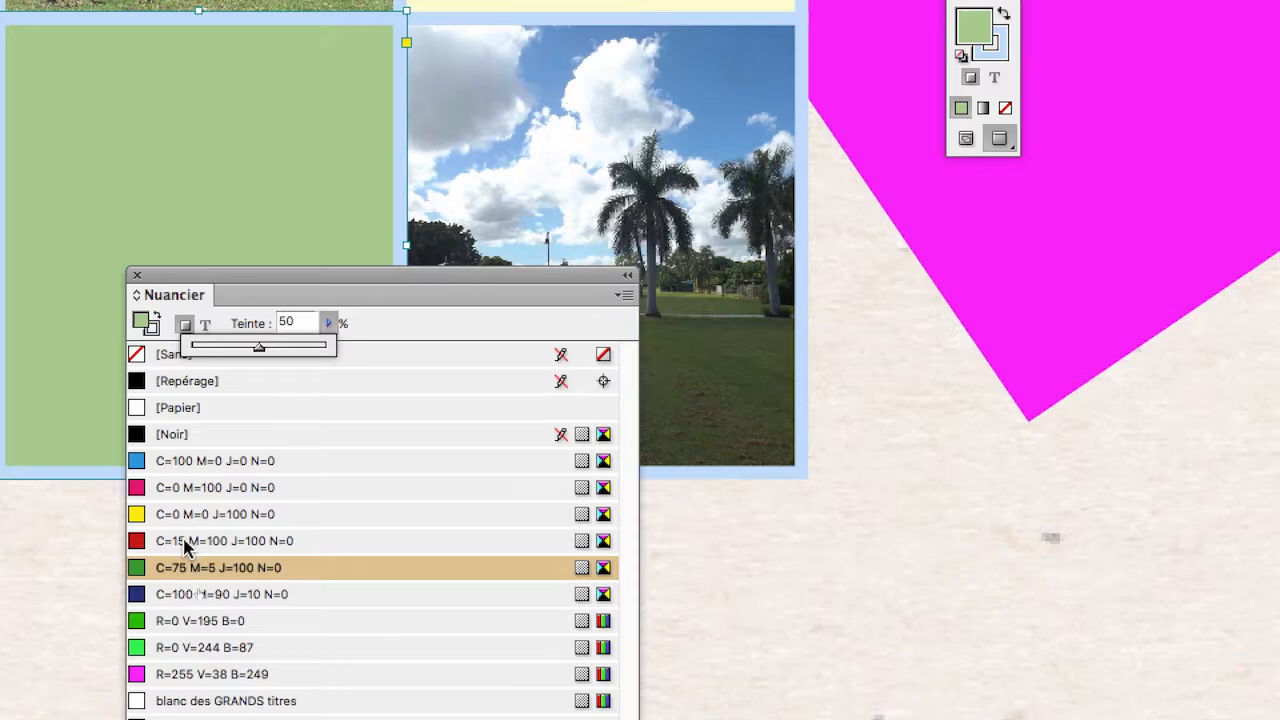
{"action": "left_click", "coordinate": [184, 542]}
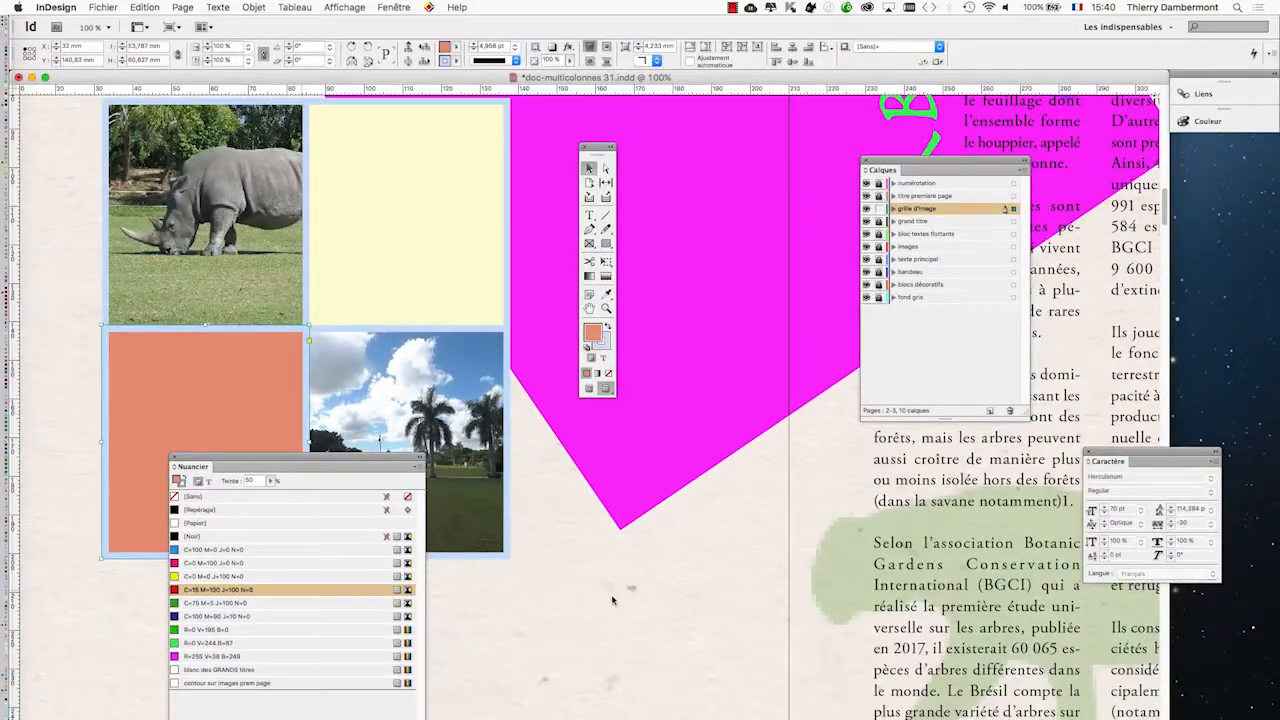
{"action": "left_click", "coordinate": [613, 600]}
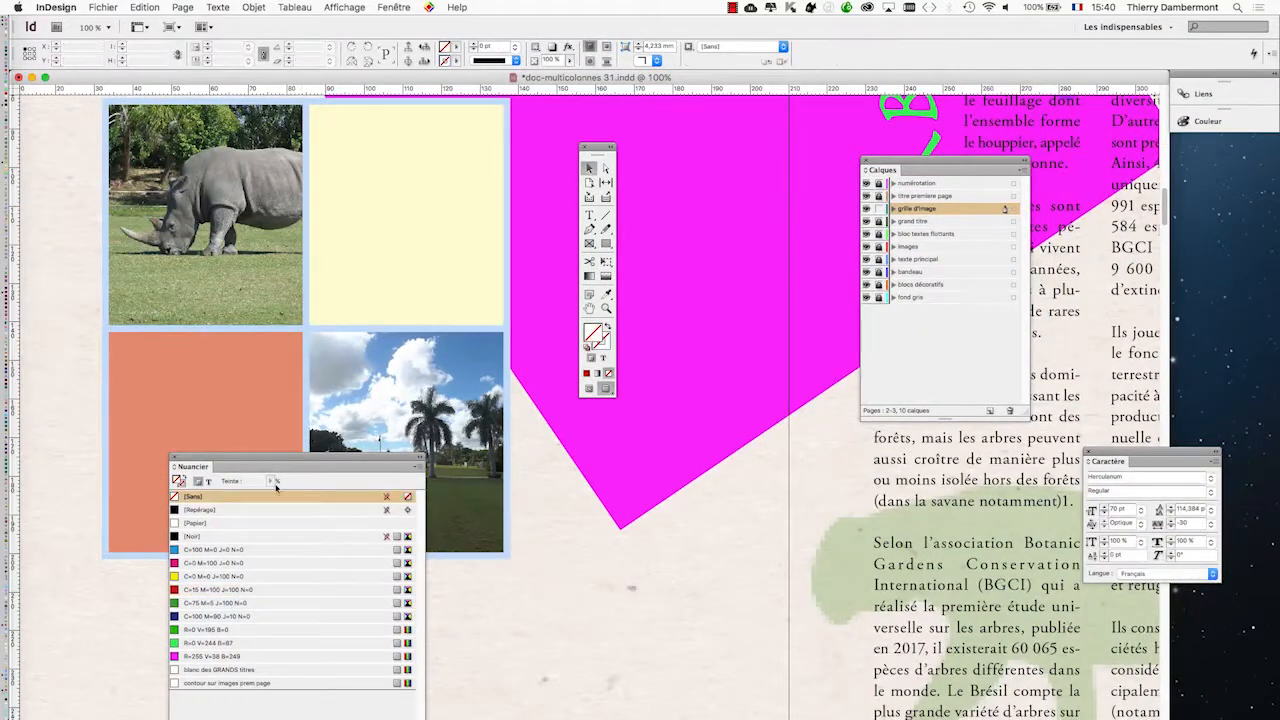
Enter a capital letter A as text inside the pale yellow upper-right frame of the grid
{"action": "left_click_drag", "start_coordinate": [176, 460], "coordinate": [506, 228]}
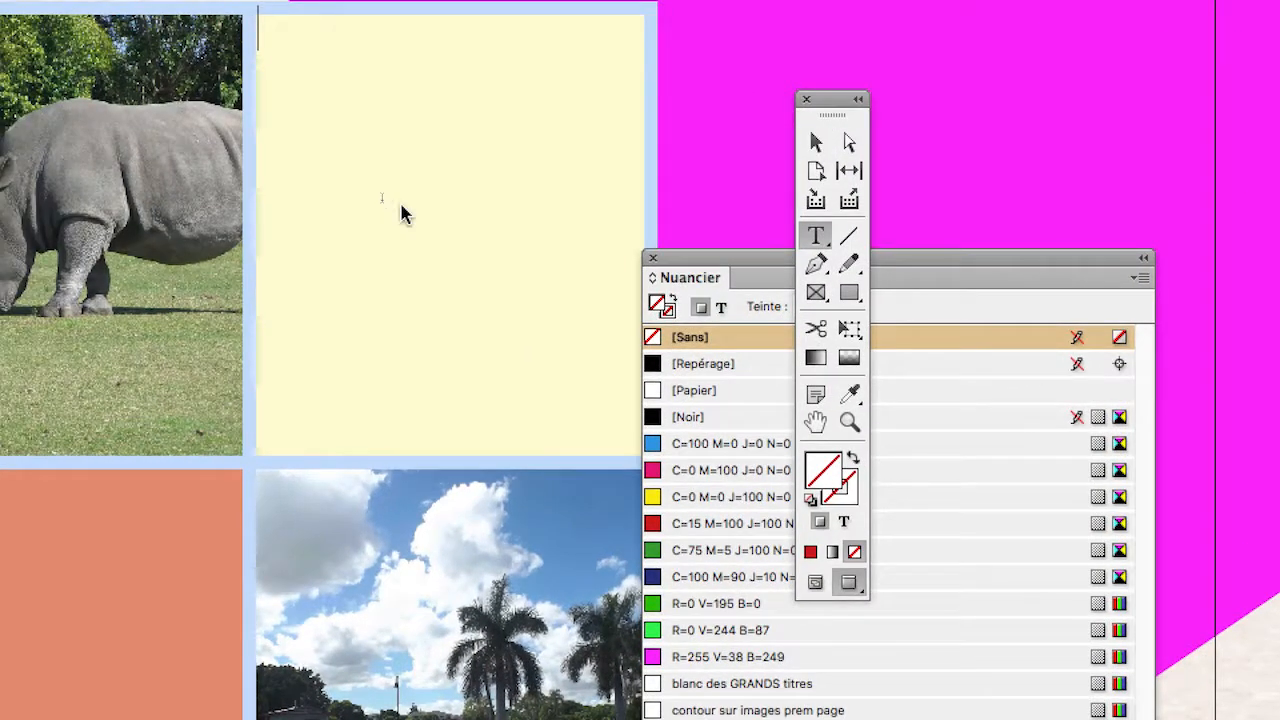
{"action": "left_click", "coordinate": [346, 189]}
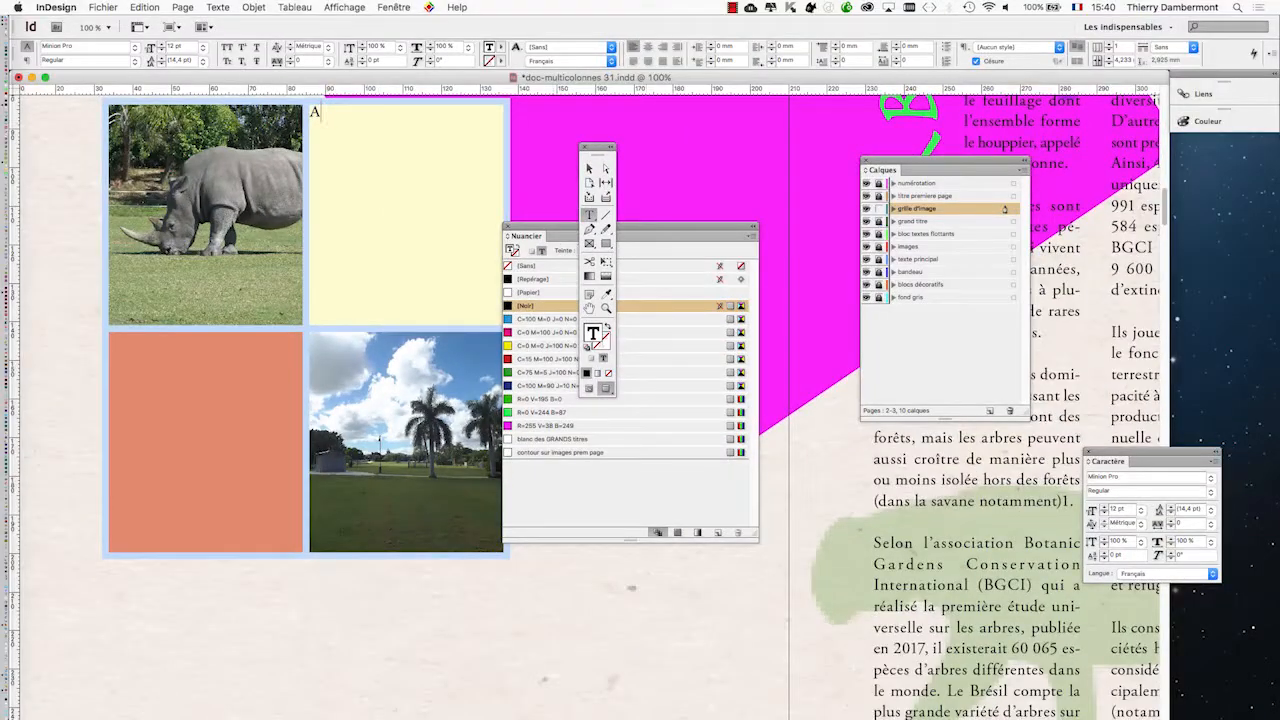
{"action": "left_click_drag", "start_coordinate": [640, 227], "coordinate": [852, 285]}
{"action": "key", "text": "Escape"}
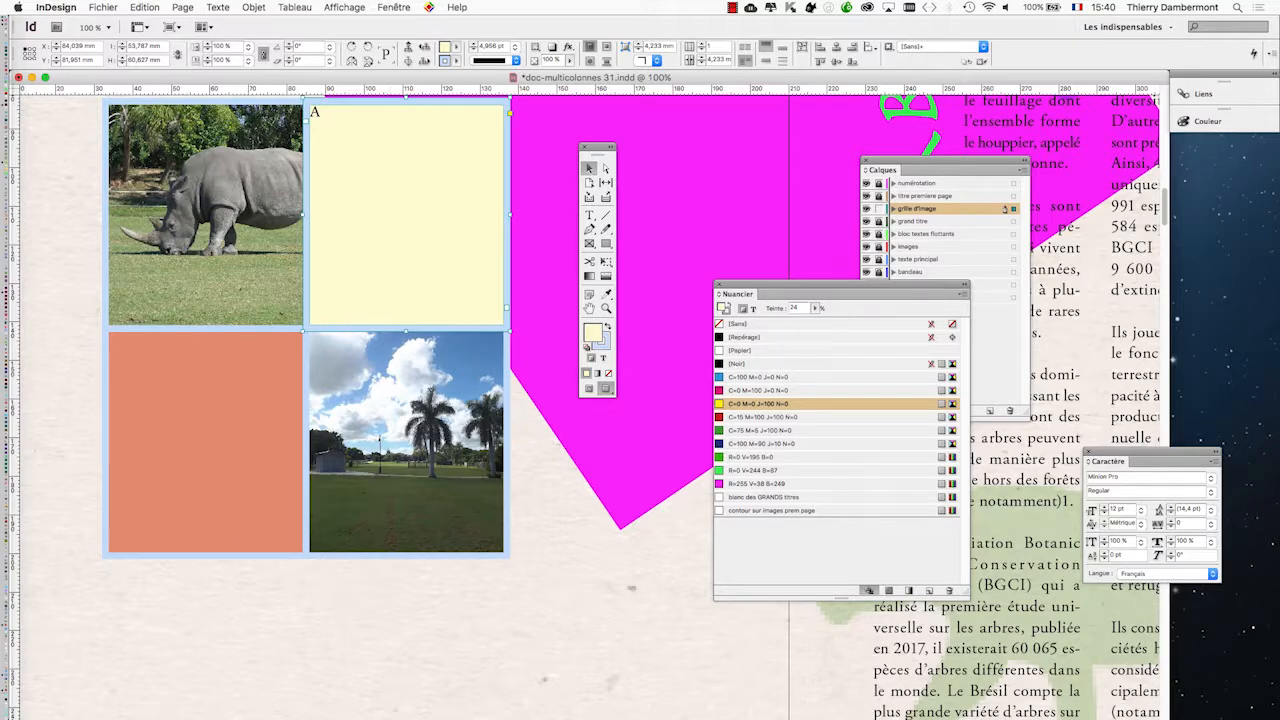
Centre the letter A both horizontally and vertically within the upper-right frame
{"action": "left_click", "coordinate": [217, 7]}
{"action": "left_click", "coordinate": [250, 154]}
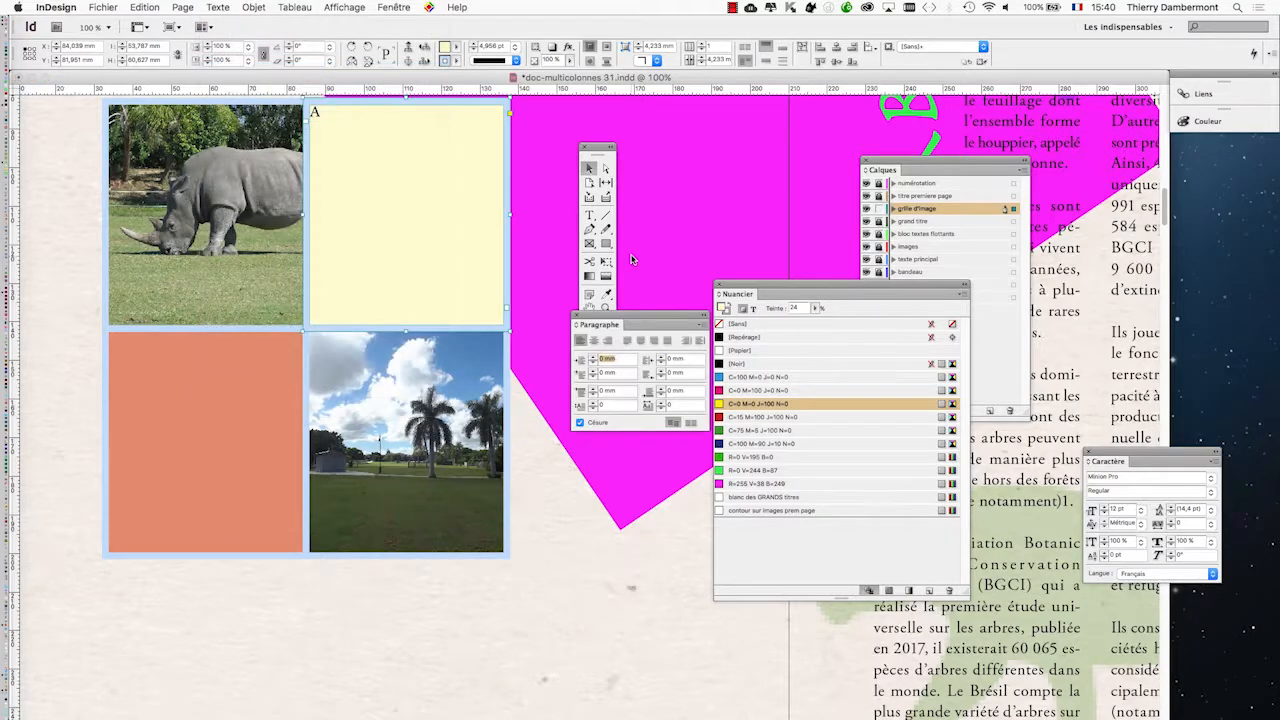
{"action": "left_click_drag", "start_coordinate": [597, 320], "coordinate": [361, 162]}
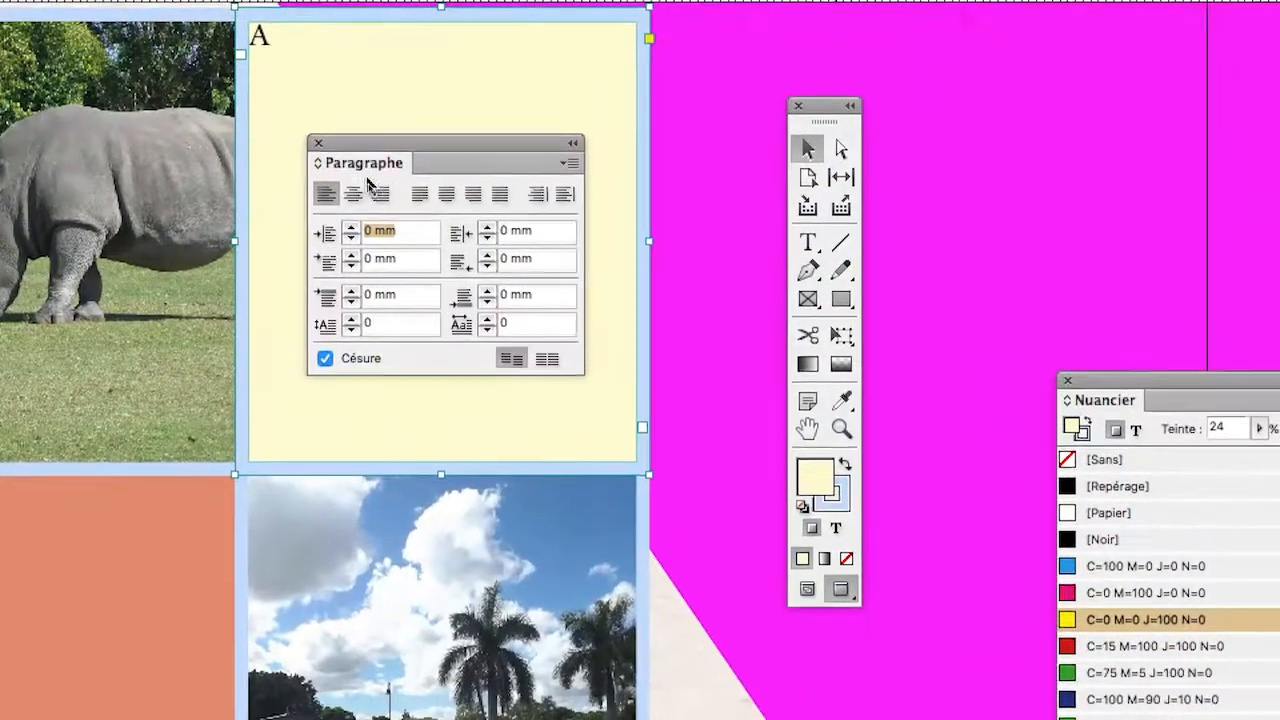
{"action": "left_click", "coordinate": [353, 193]}
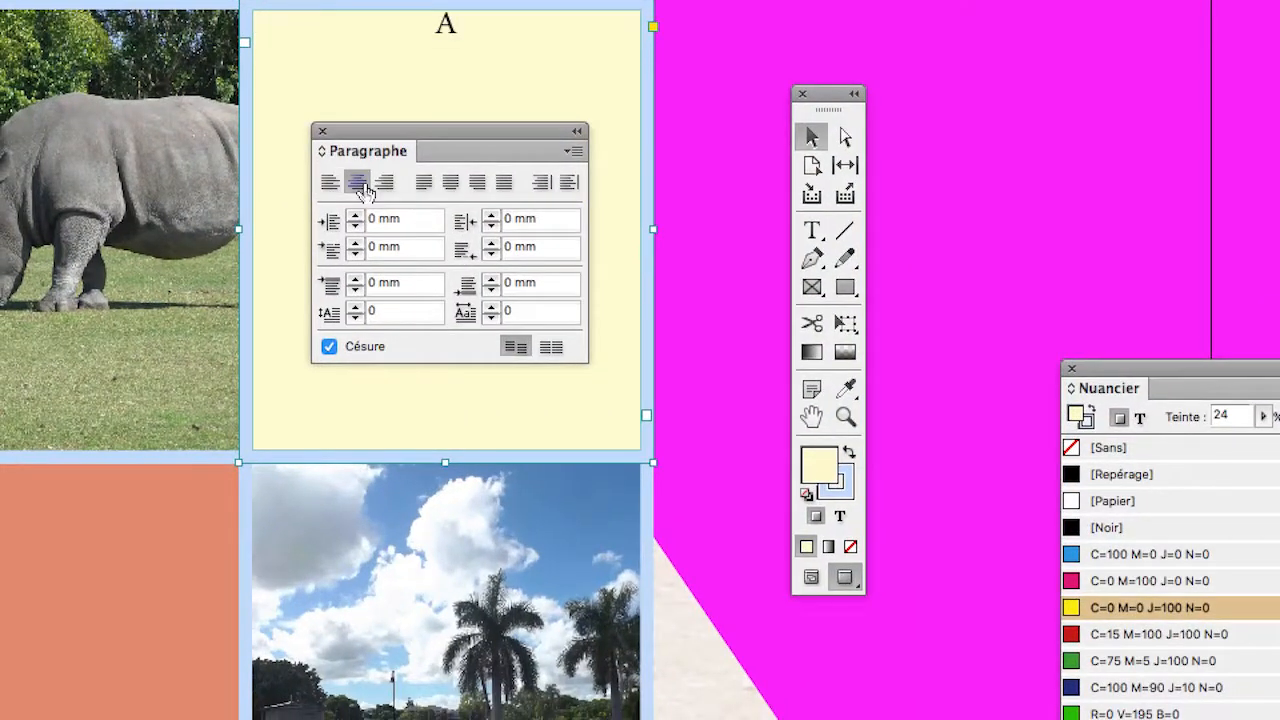
{"action": "key", "text": "super+b"}
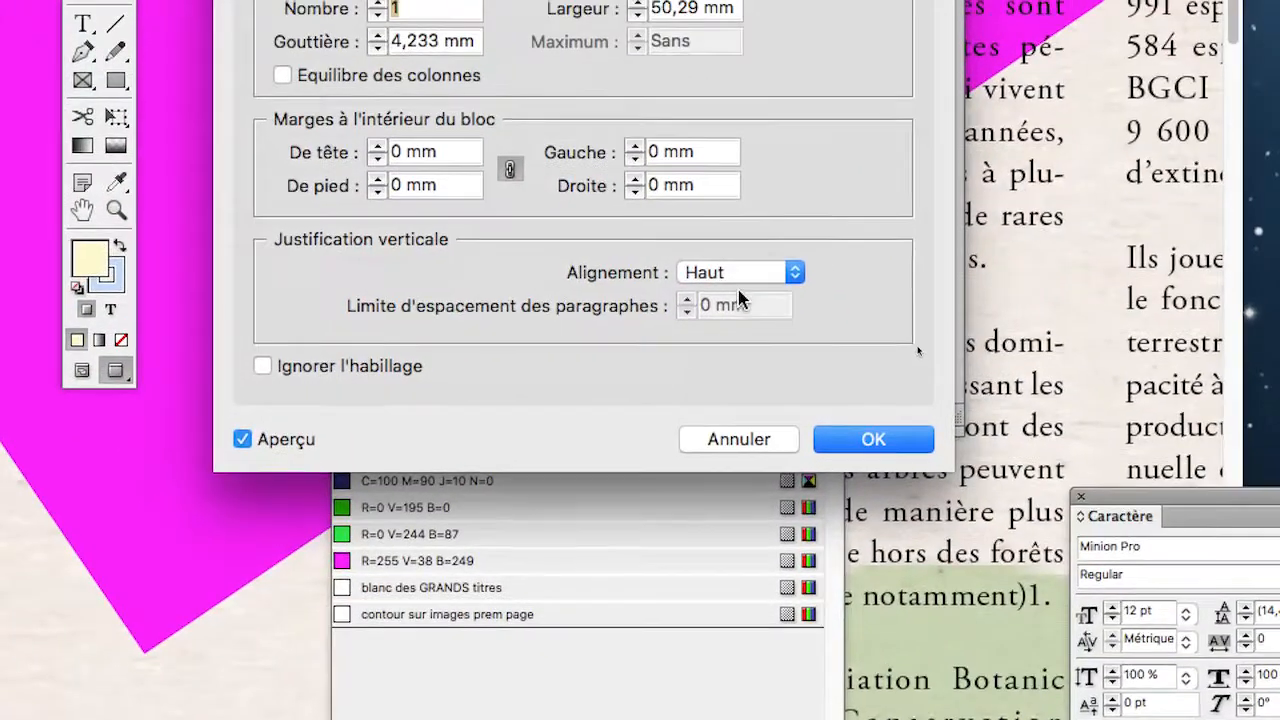
{"action": "left_click", "coordinate": [736, 274]}
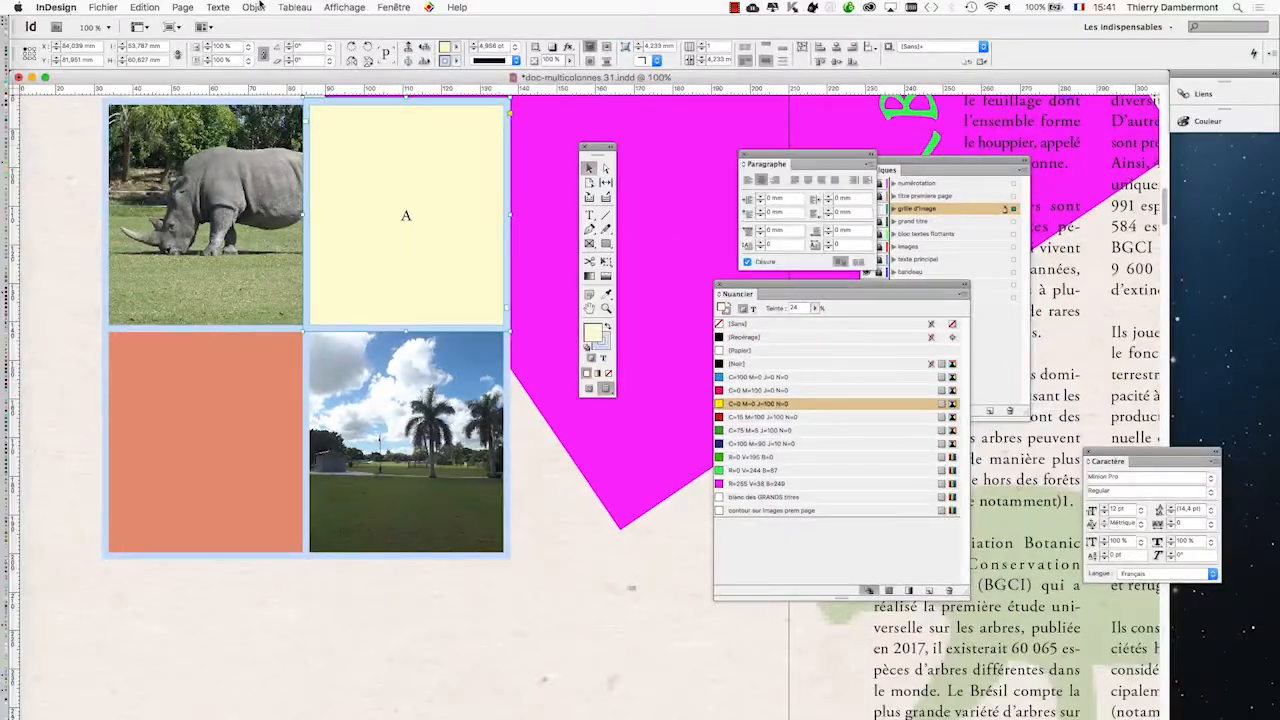
Enlarge the letter A in the upper-right frame to a font size of 120 pt
{"action": "left_click", "coordinate": [218, 7]}
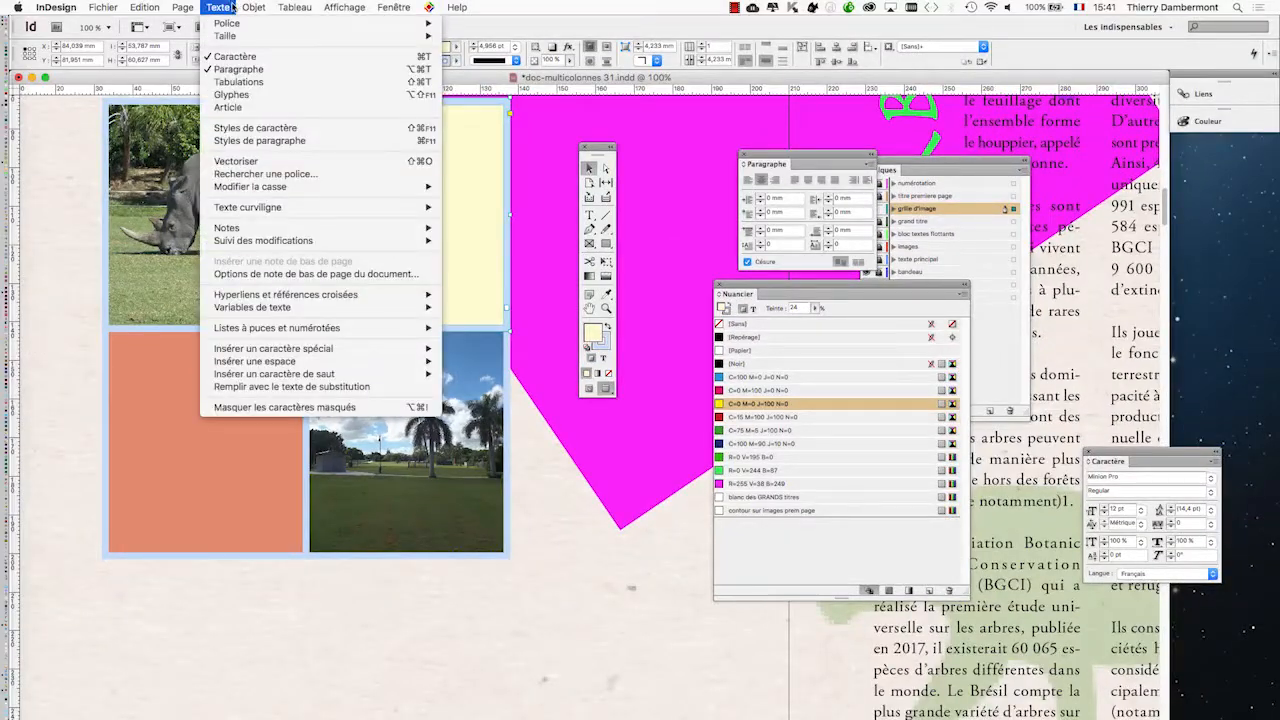
{"action": "left_click", "coordinate": [1105, 453]}
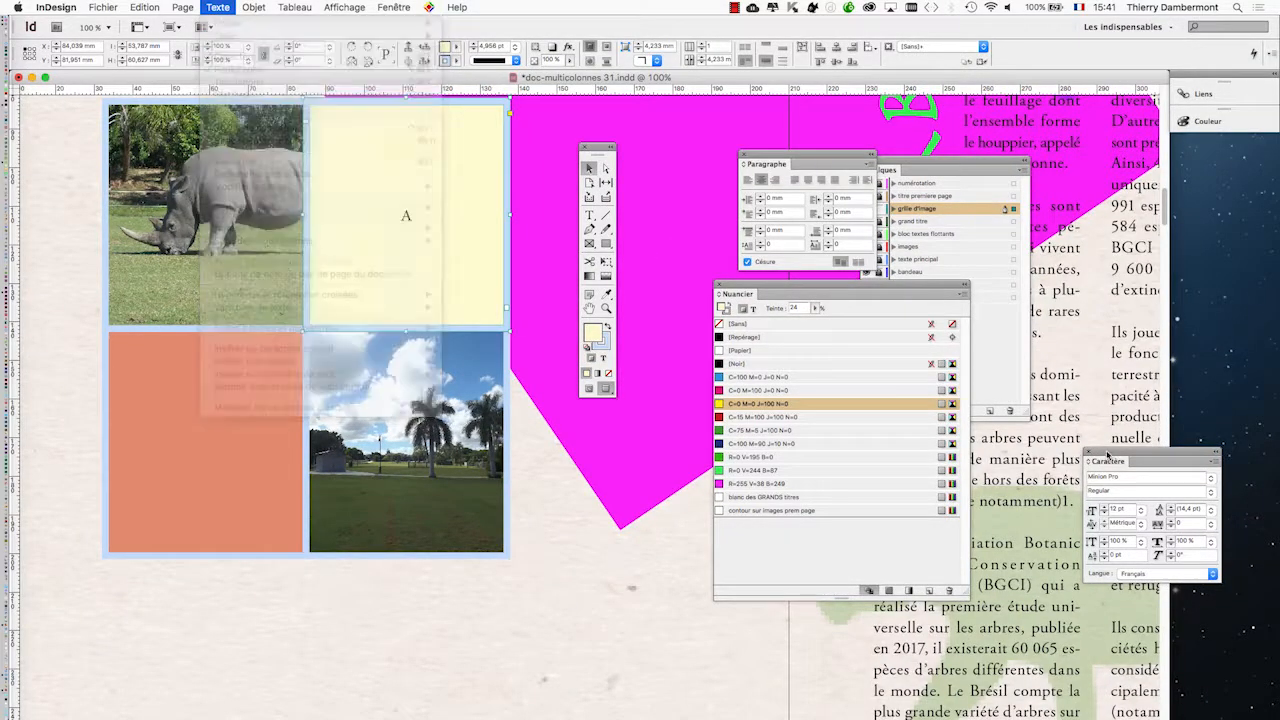
{"action": "left_click_drag", "start_coordinate": [1105, 453], "coordinate": [462, 178]}
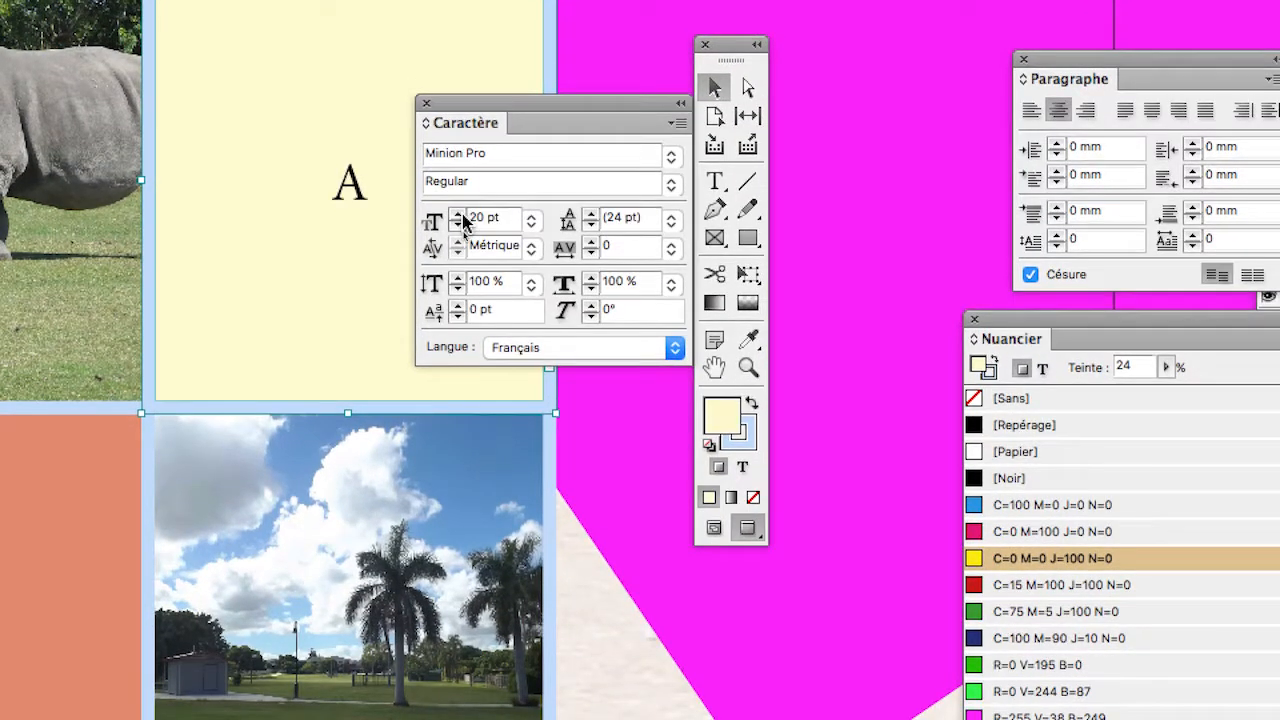
{"action": "left_click", "coordinate": [457, 216]}
{"action": "left_click", "coordinate": [461, 214]}
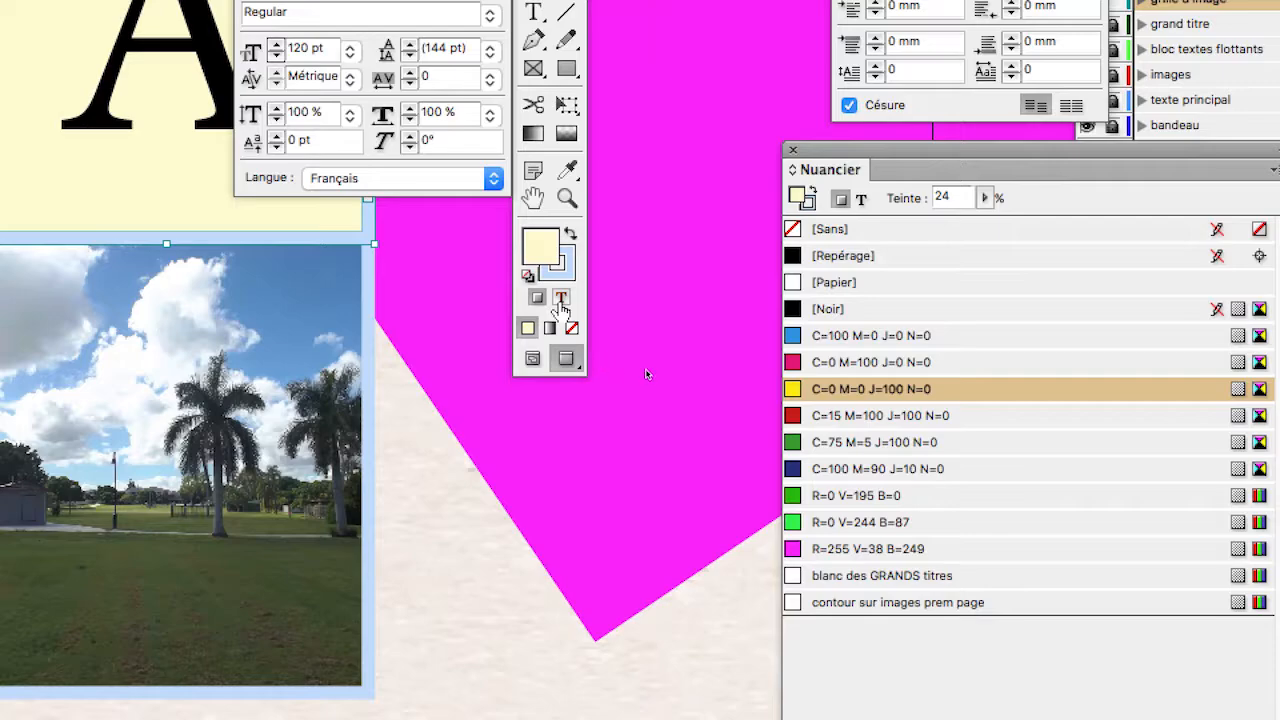
Colour the letter A with the red swatch C=15 M=100 J=100 N=0 after trying yellow, and move the panels off the grid
{"action": "left_click", "coordinate": [561, 299]}
{"action": "left_click", "coordinate": [795, 389]}
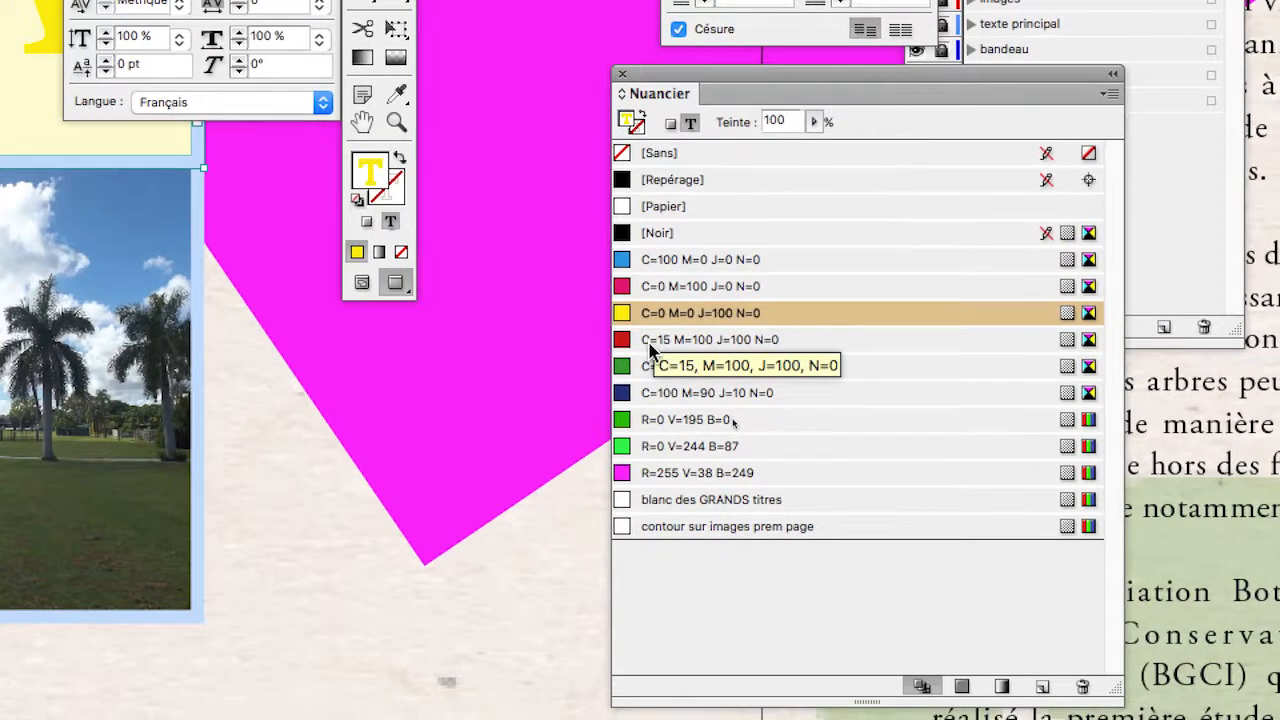
{"action": "left_click", "coordinate": [645, 347]}
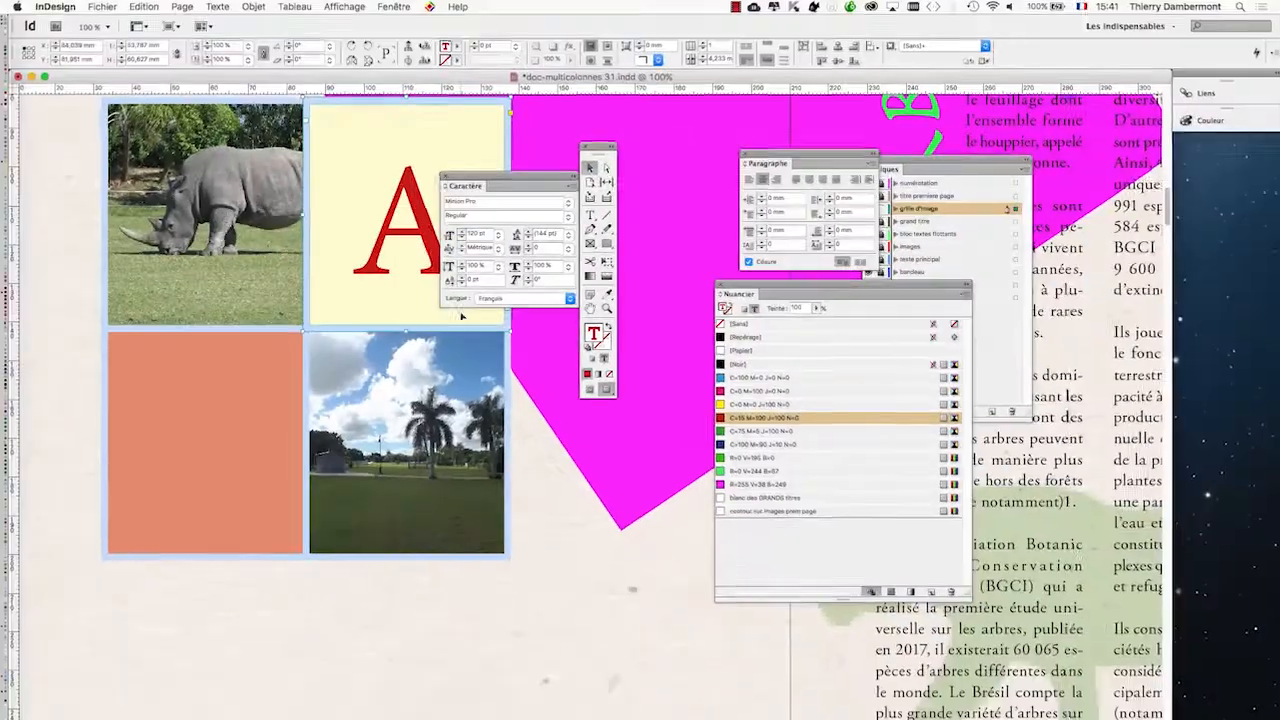
{"action": "left_click_drag", "start_coordinate": [473, 180], "coordinate": [188, 631]}
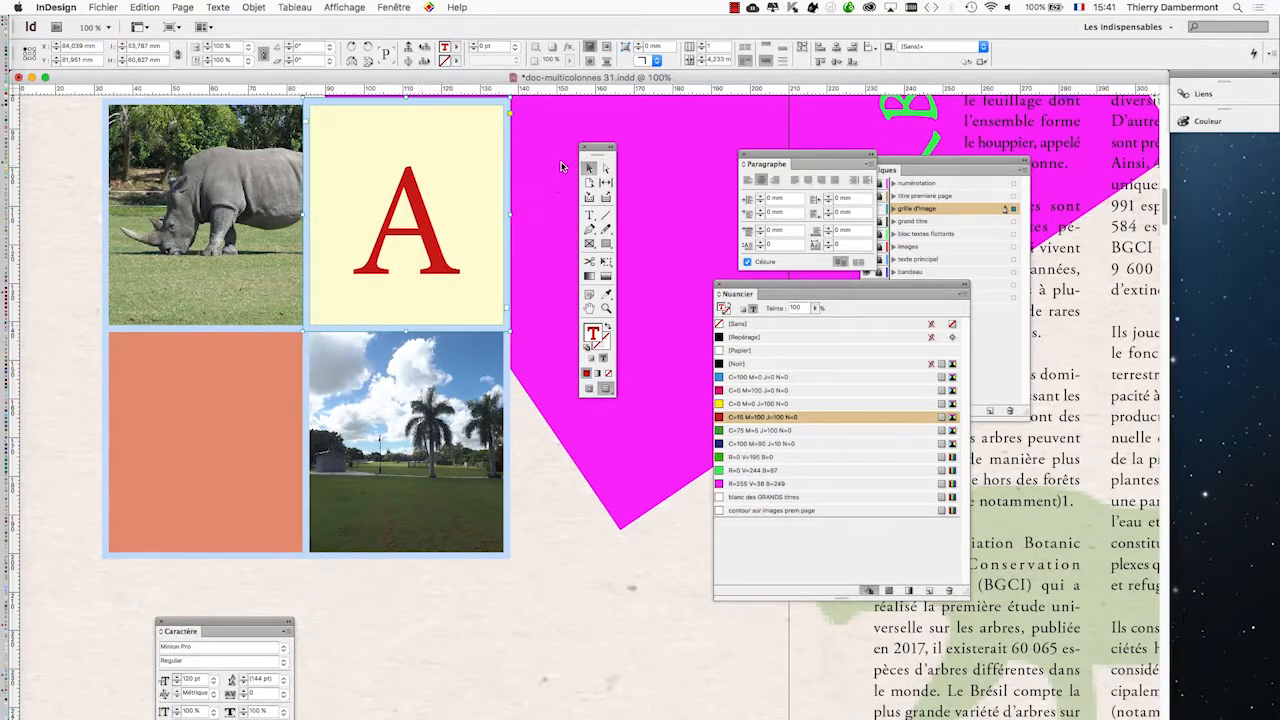
{"action": "left_click_drag", "start_coordinate": [601, 146], "coordinate": [66, 164]}
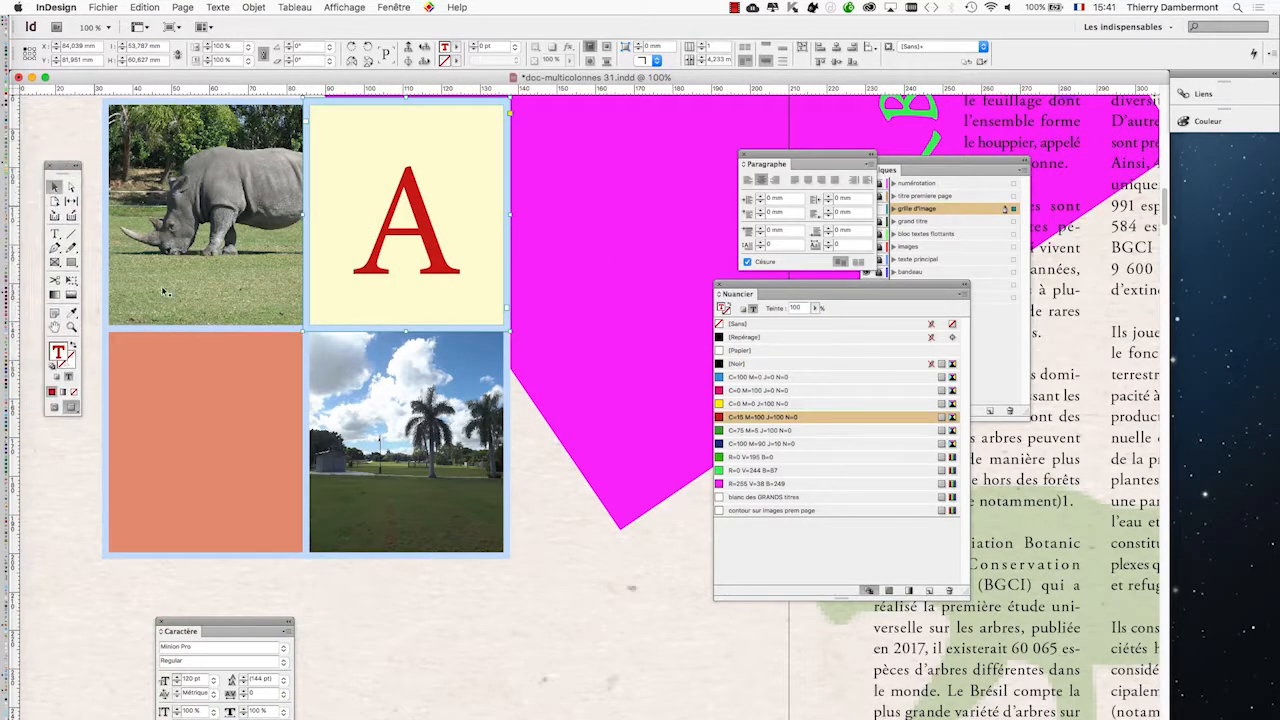
Lighten the red text colour of the letter A to a 59% tint
{"action": "key", "text": "super+minus"}
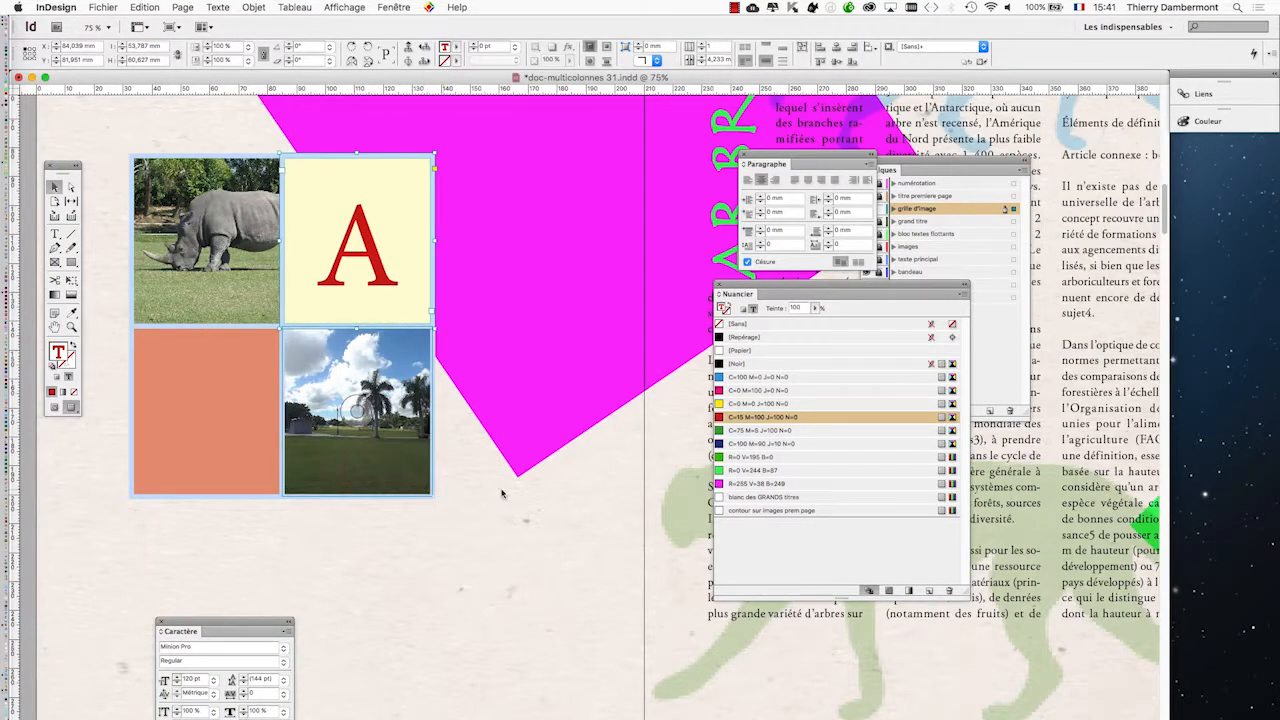
{"action": "left_click", "coordinate": [816, 308]}
{"action": "left_click", "coordinate": [788, 320]}
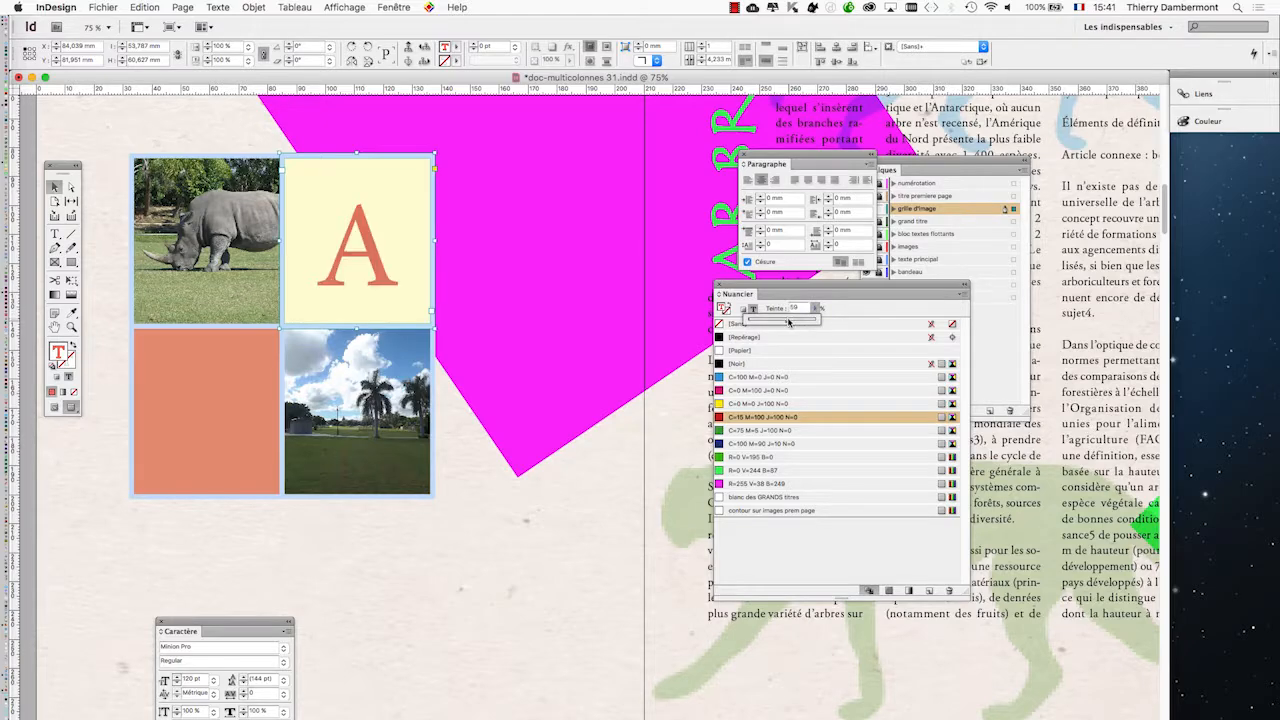
Deselect the letter frame and save the document under the new name doc-multicolonnes 32.indd
{"action": "left_click", "coordinate": [129, 126]}
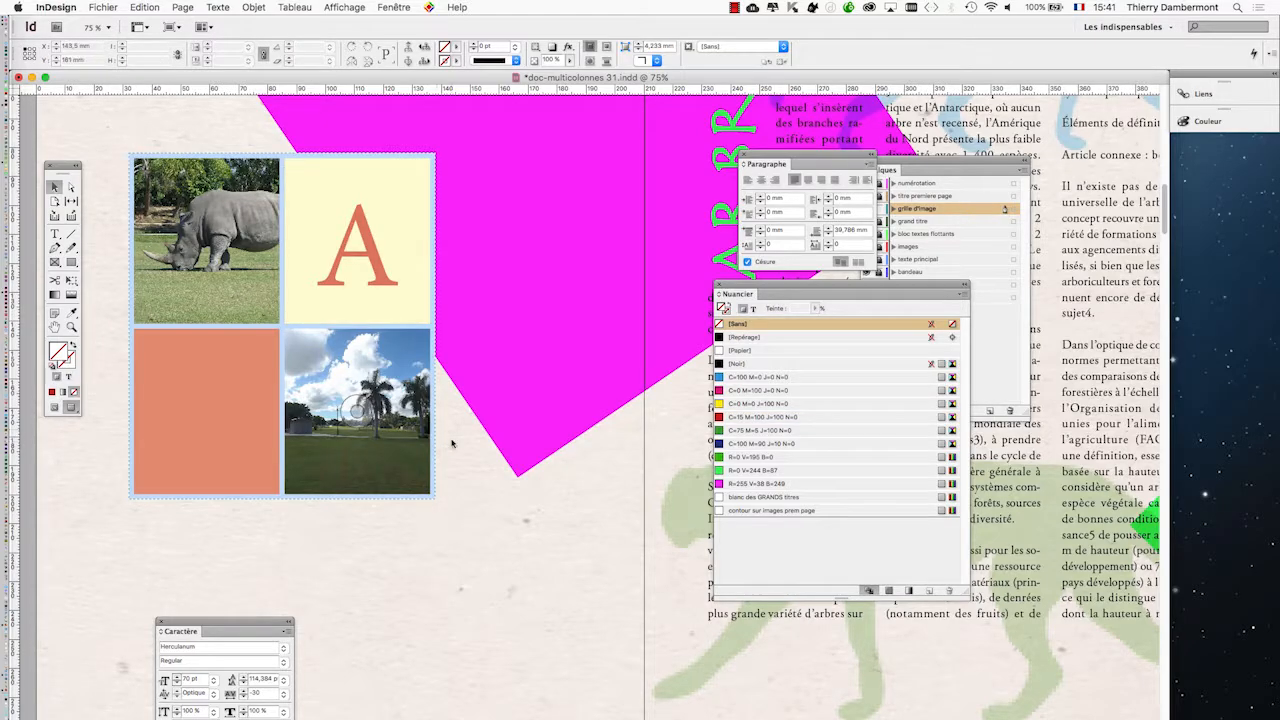
{"action": "scroll", "coordinate": [451, 443], "scroll_direction": "down", "scroll_amount": 1}
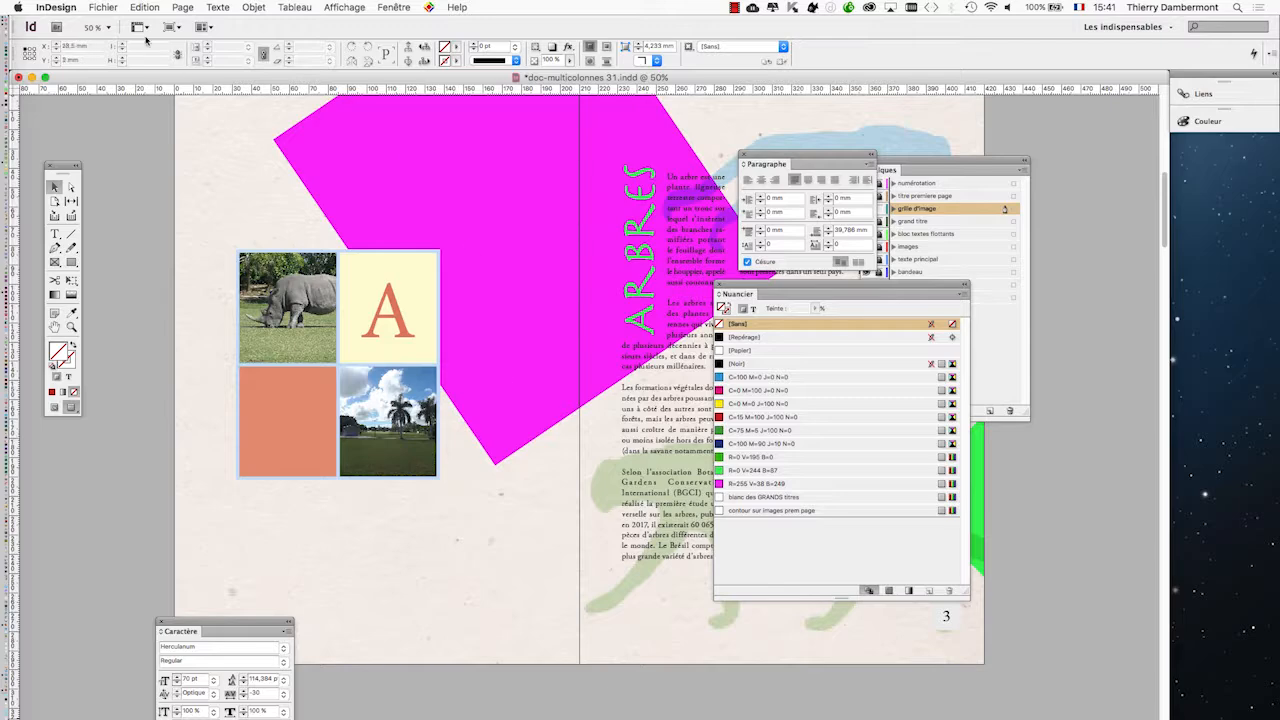
{"action": "left_click", "coordinate": [103, 7]}
{"action": "left_click", "coordinate": [140, 128]}
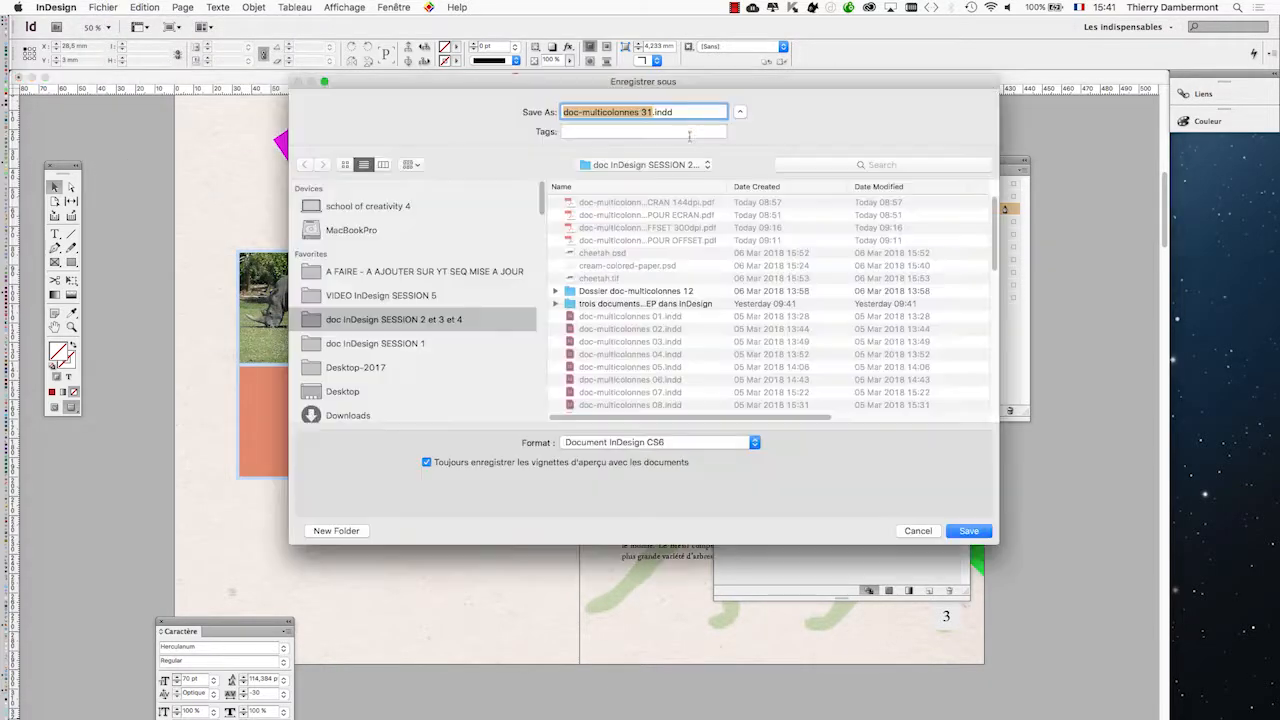
{"action": "left_click", "coordinate": [648, 112]}
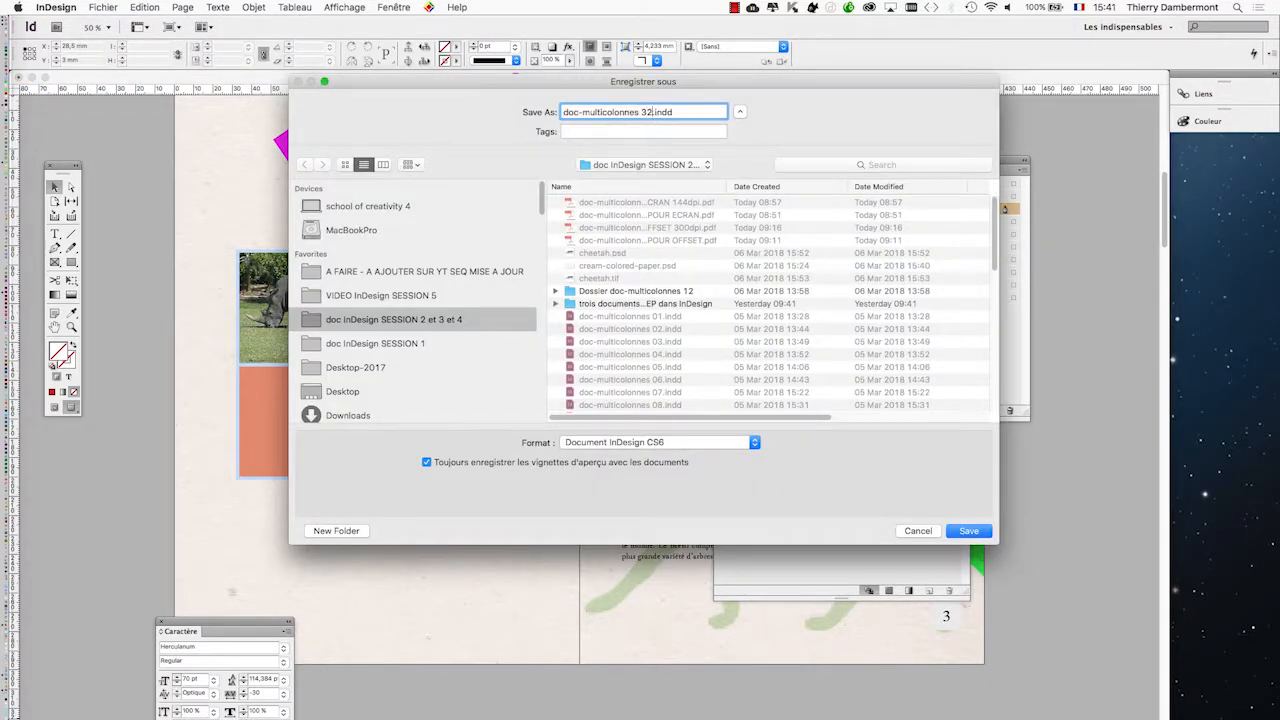
{"action": "type", "text": "2"}
{"action": "key", "text": "Return"}
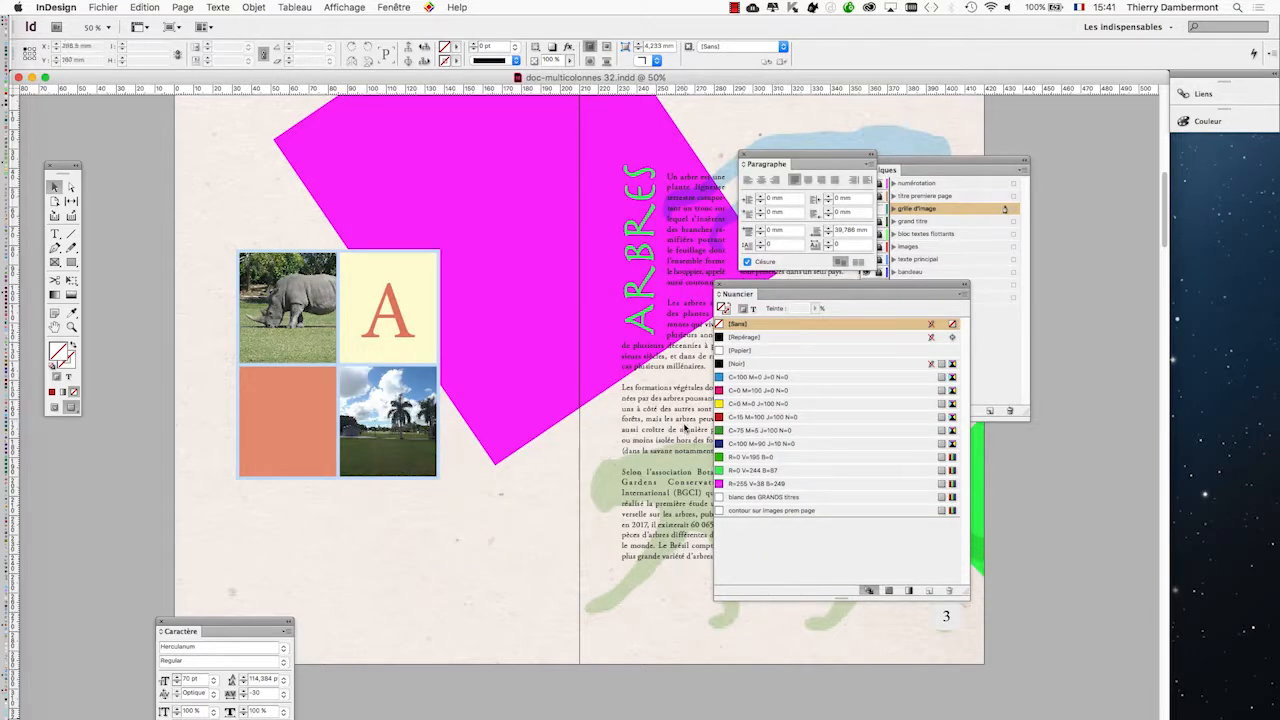
Move the whole grouped image grid up and to the right on the left-hand page
{"action": "left_click", "coordinate": [249, 279]}
{"action": "left_click_drag", "start_coordinate": [251, 282], "coordinate": [310, 199]}
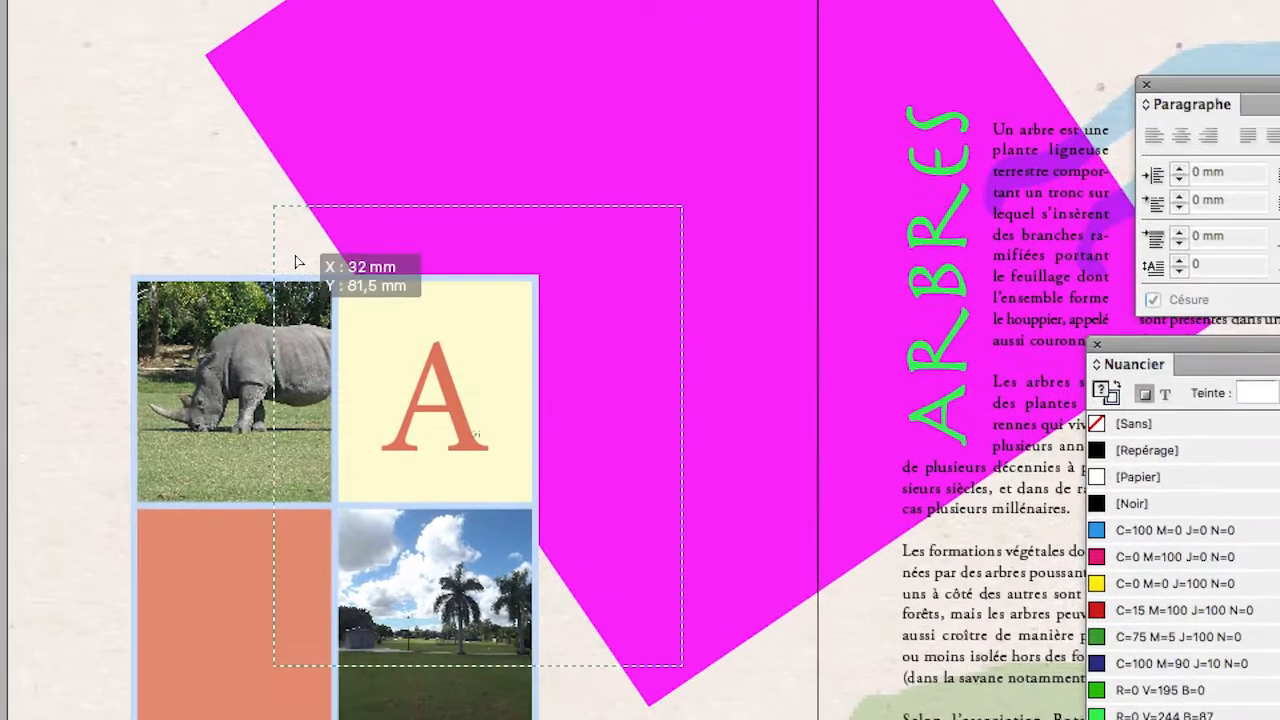
{"action": "mouse_move", "coordinate": [272, 248]}
{"action": "left_mouse_down"}
{"action": "mouse_move", "coordinate": [242, 240]}
{"action": "mouse_move", "coordinate": [298, 244]}
{"action": "mouse_move", "coordinate": [278, 250]}
{"action": "left_mouse_up"}
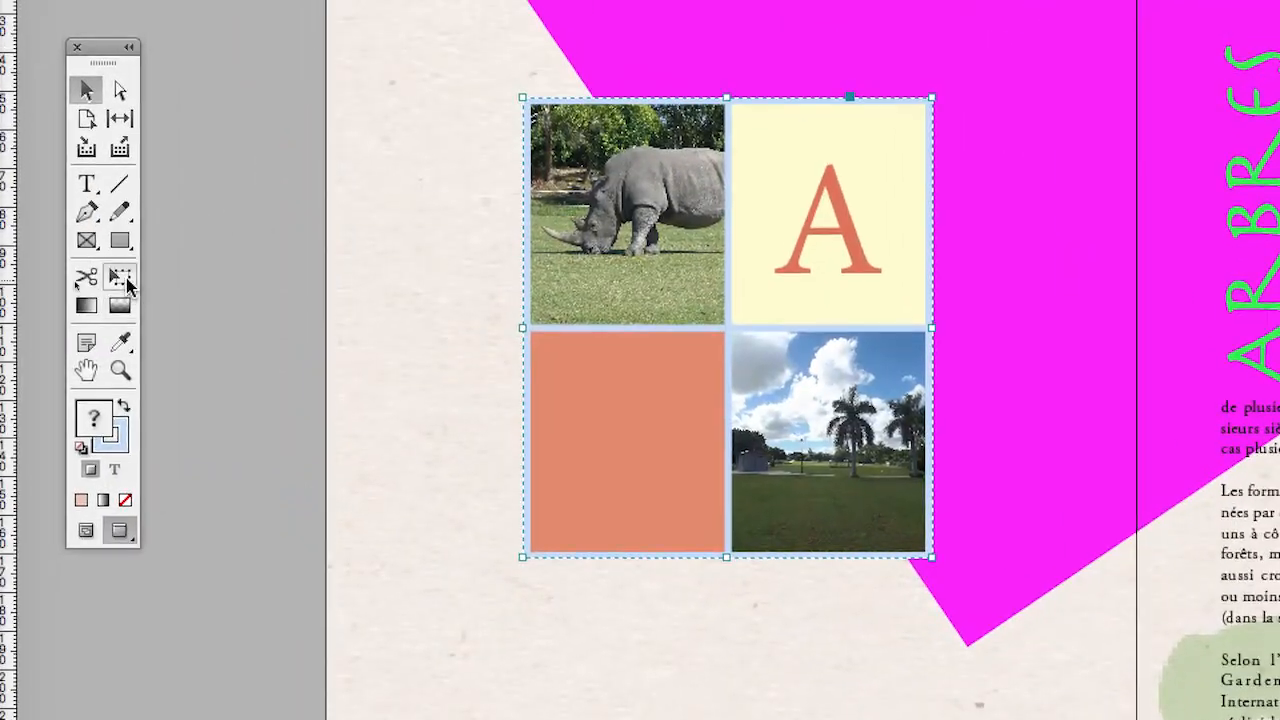
Scale the grid and its contents proportionally with Free Transform, first larger, and finally down to about 83 × 94 mm
{"action": "left_click", "coordinate": [124, 281]}
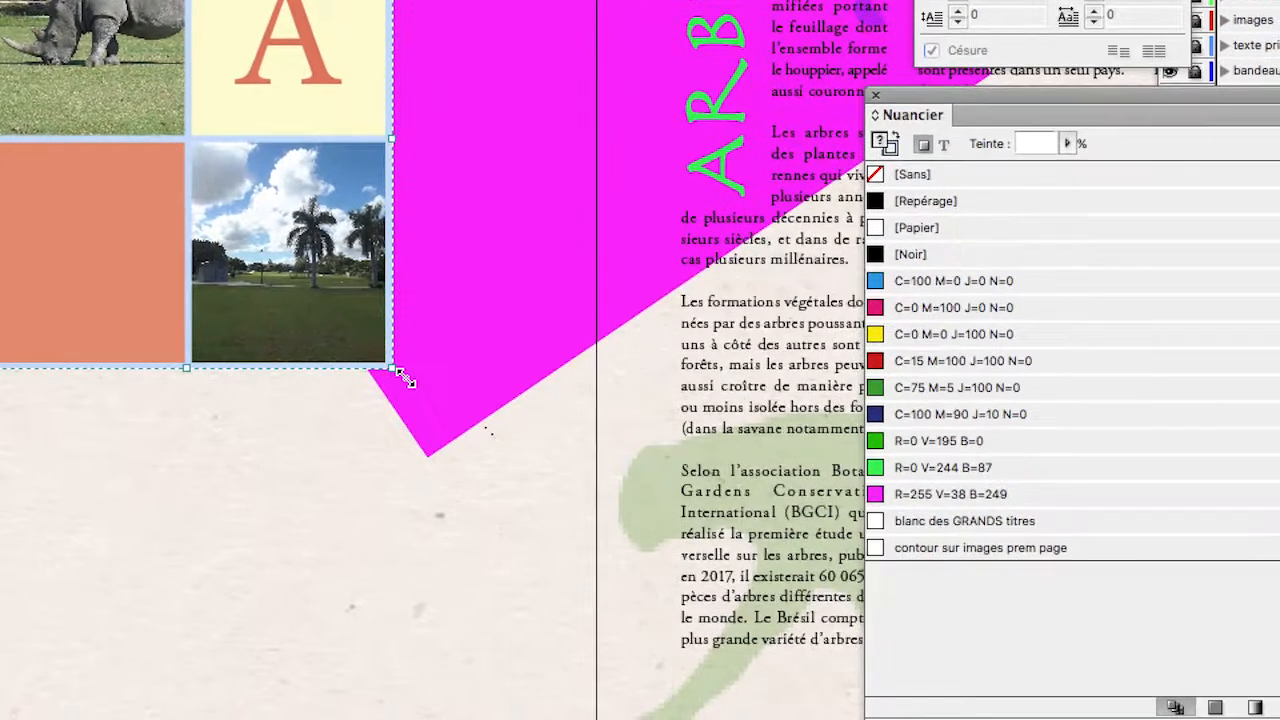
{"action": "left_click_drag", "start_coordinate": [404, 381], "coordinate": [489, 452]}
{"action": "left_click_drag", "start_coordinate": [433, 403], "coordinate": [429, 400]}
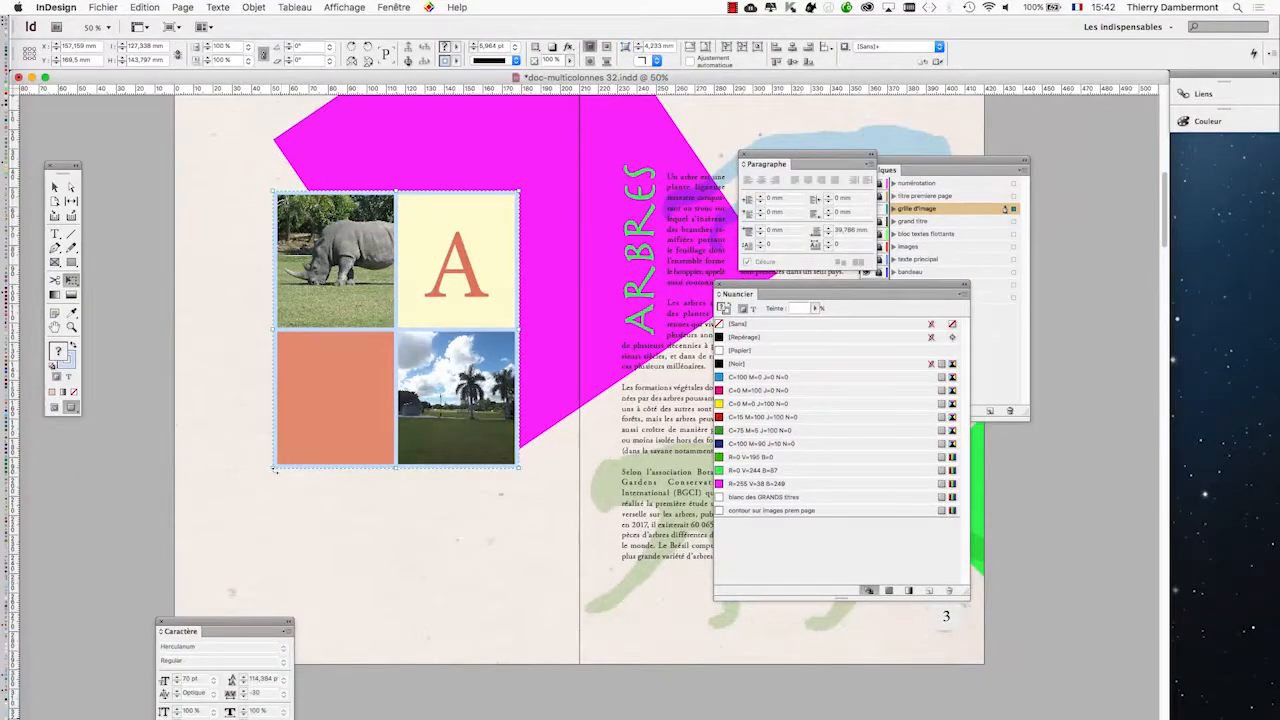
{"action": "left_click_drag", "start_coordinate": [269, 467], "coordinate": [293, 450]}
{"action": "mouse_move", "coordinate": [13, 178]}
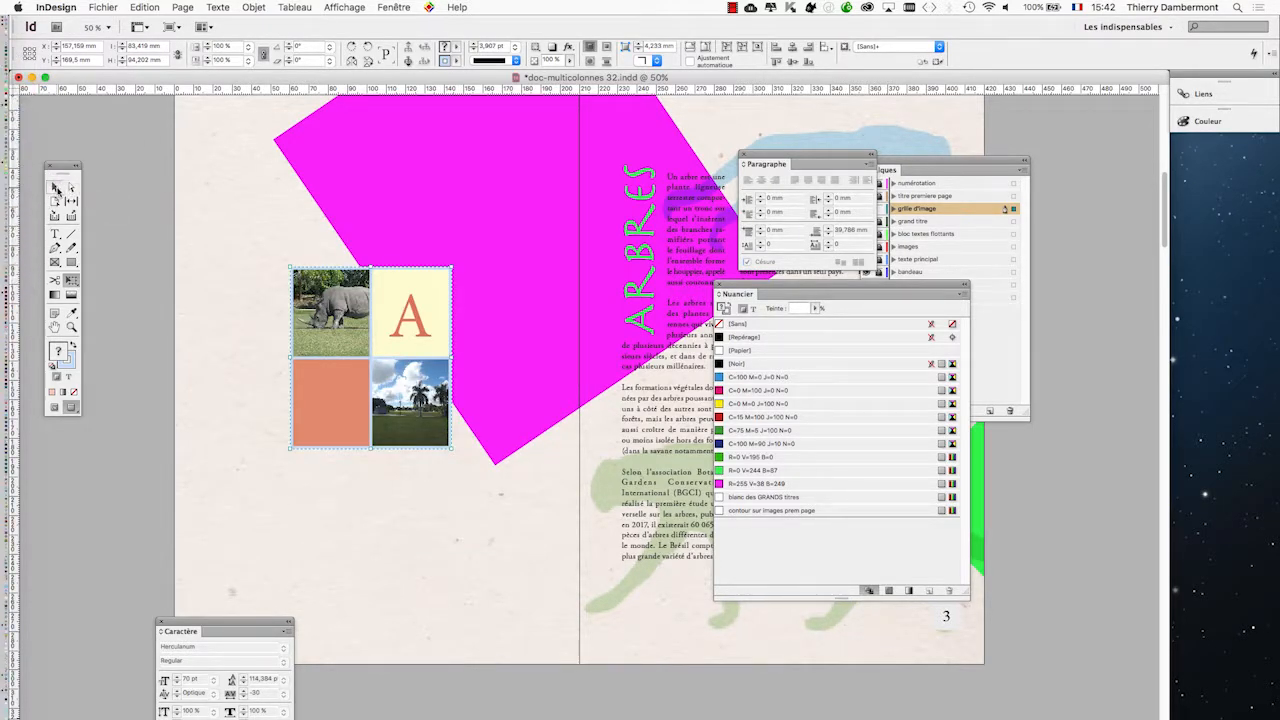
Return to the Selection tool, leave the resized grid deselected, and move the swatches panel clear of the page's text
{"action": "left_click", "coordinate": [55, 187]}
{"action": "left_click", "coordinate": [243, 437]}
{"action": "left_click", "coordinate": [403, 334]}
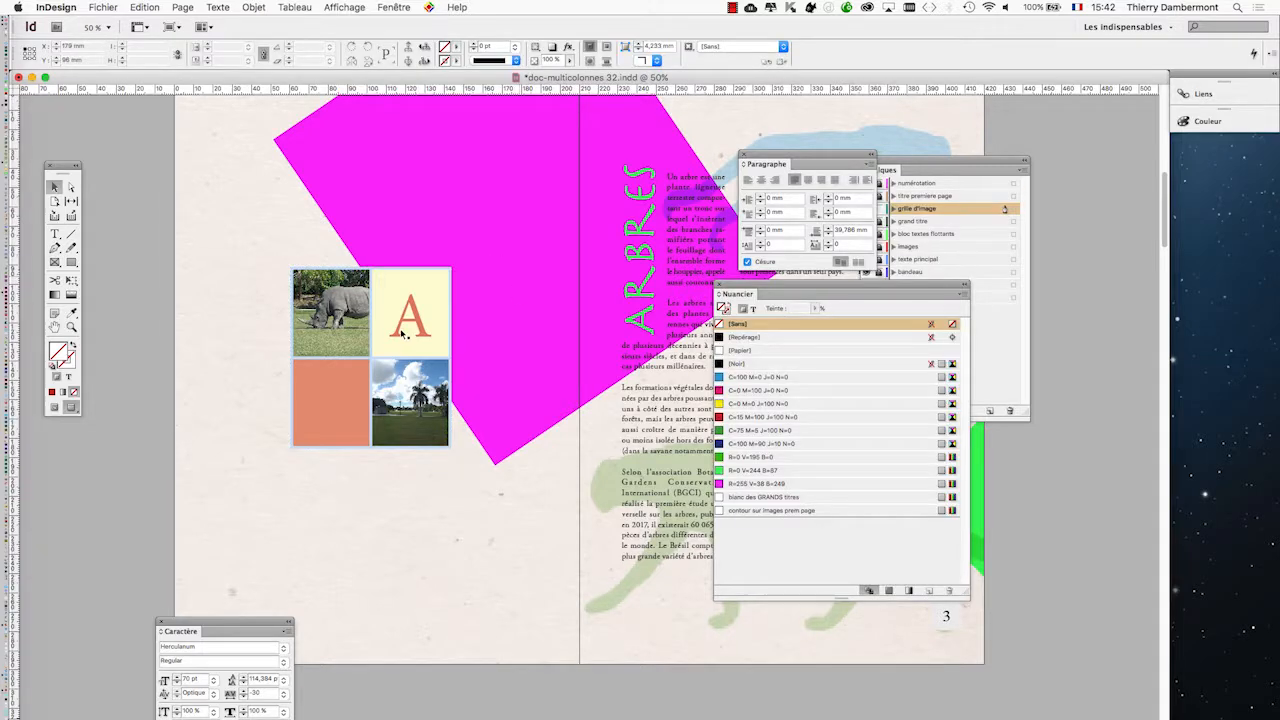
{"action": "left_click", "coordinate": [342, 305]}
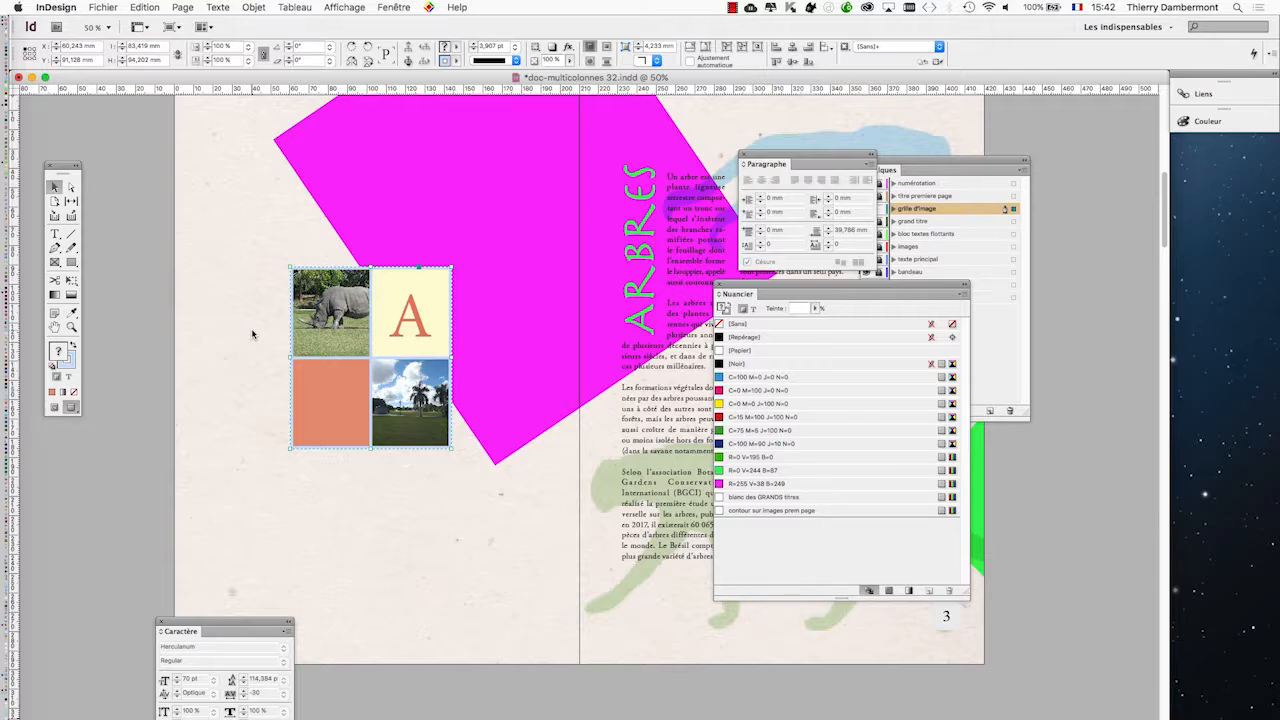
{"action": "left_click", "coordinate": [383, 408]}
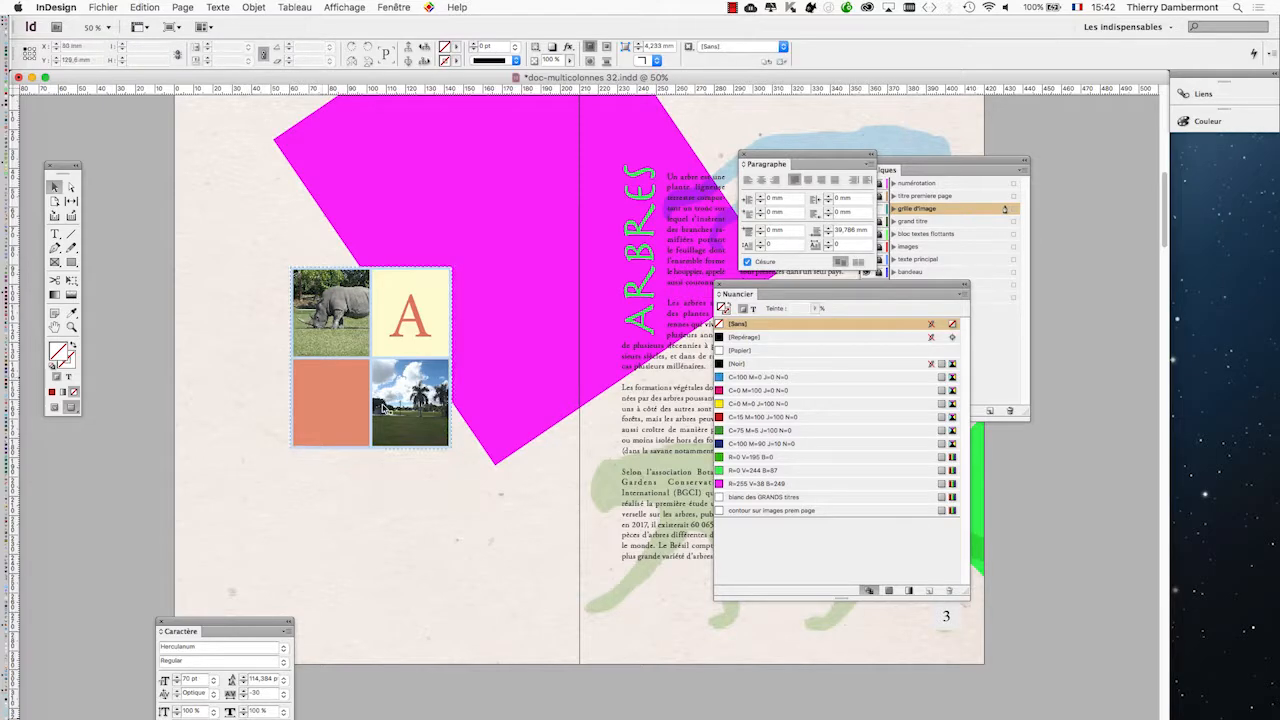
{"action": "left_click_drag", "start_coordinate": [755, 288], "coordinate": [1122, 308]}
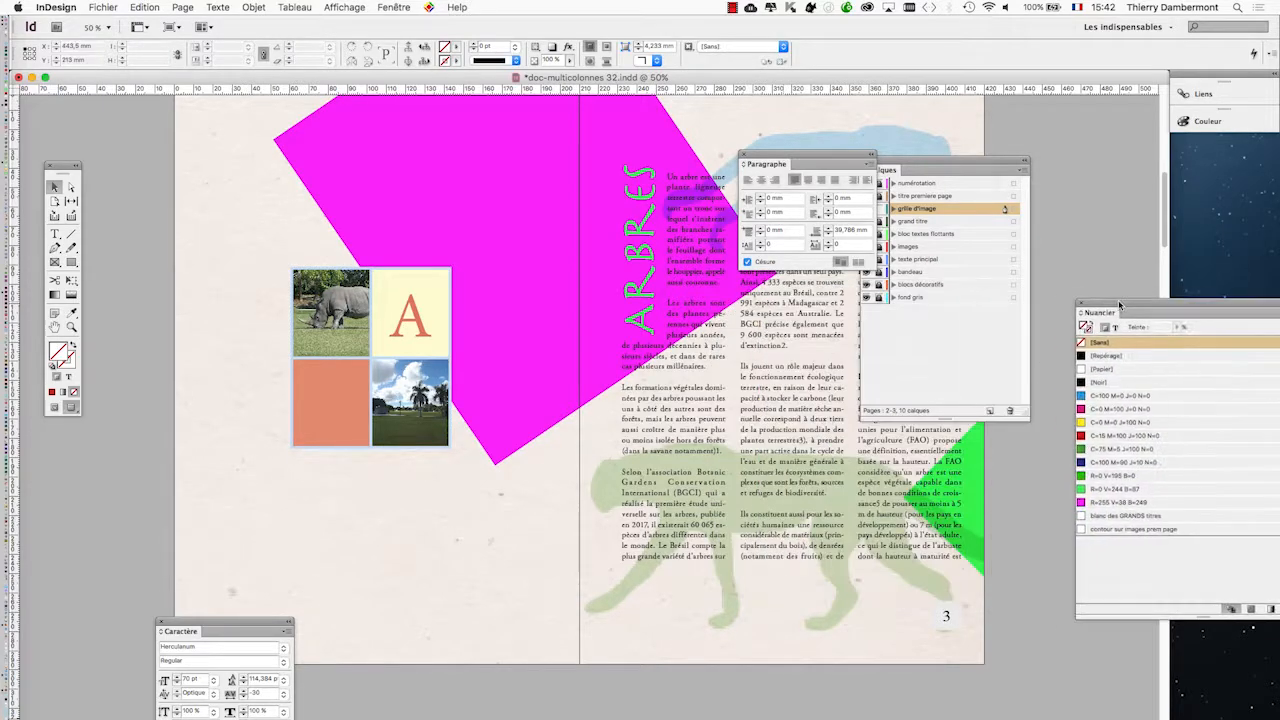